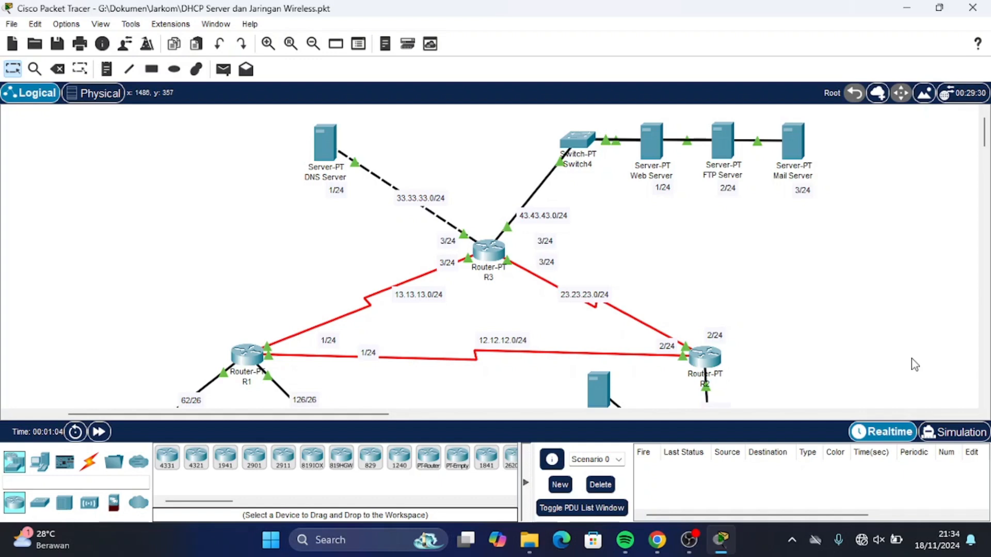
Inspect the DHCP Server's global settings and its FastEthernet0 interface address.
scroll(911, 358, "right", 2)
scroll(911, 358, "down", 5)
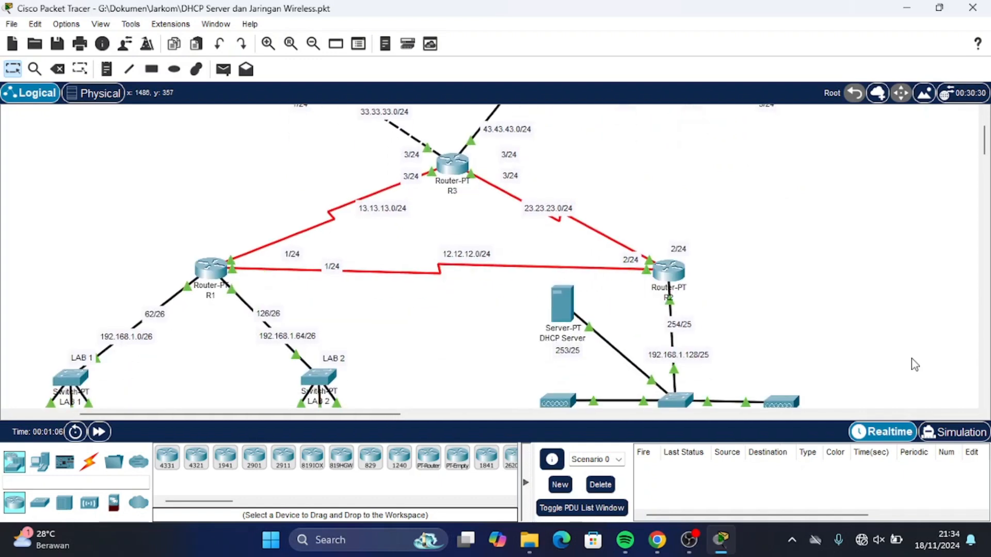
scroll(911, 358, "left", 4)
scroll(912, 358, "down", 10)
scroll(911, 358, "up", 5)
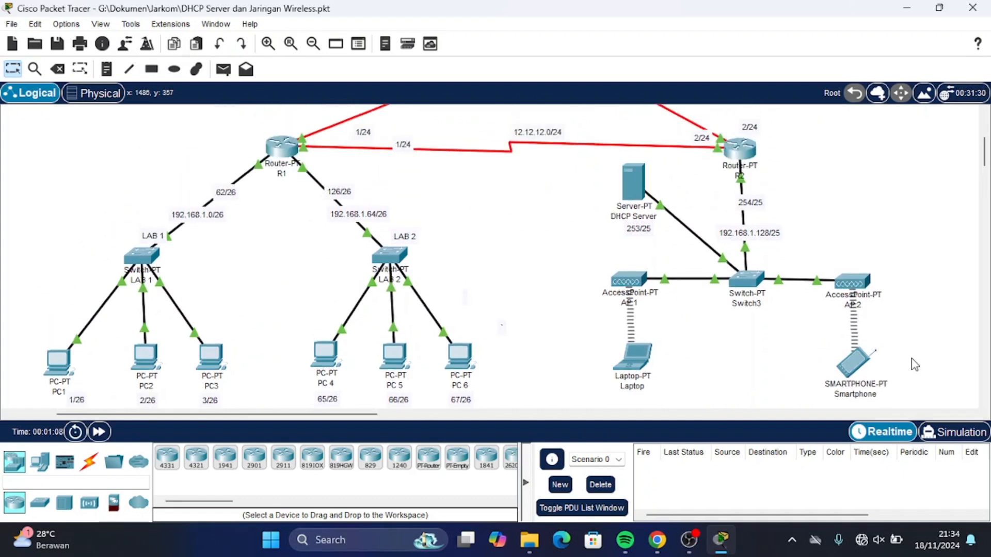
scroll(911, 359, "up", 10)
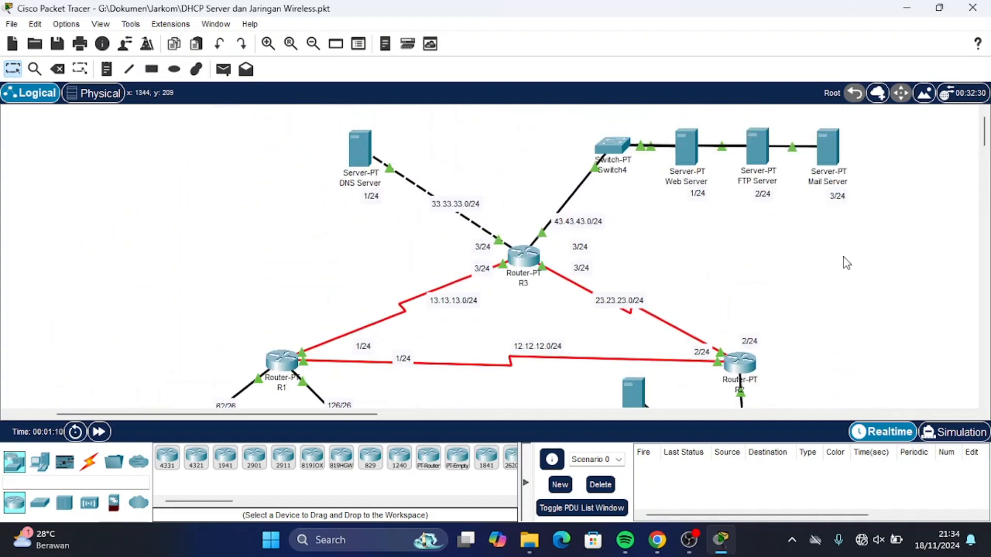
scroll(752, 227, "down", 7)
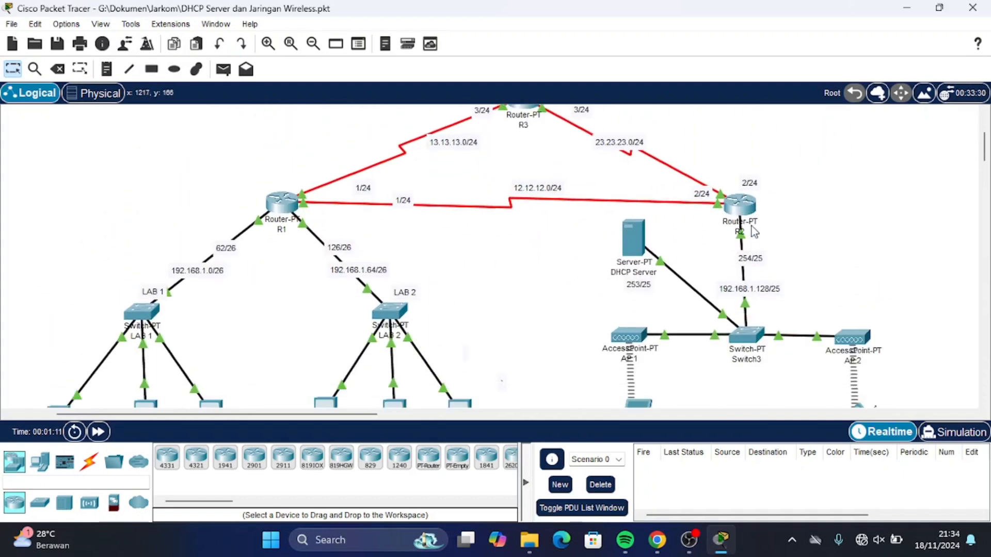
scroll(752, 228, "down", 4)
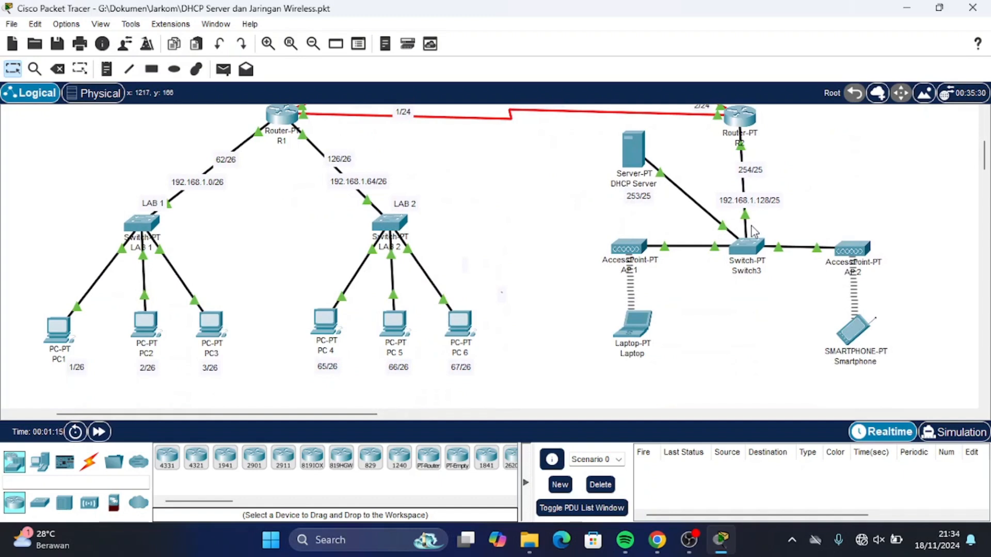
scroll(752, 228, "up", 11)
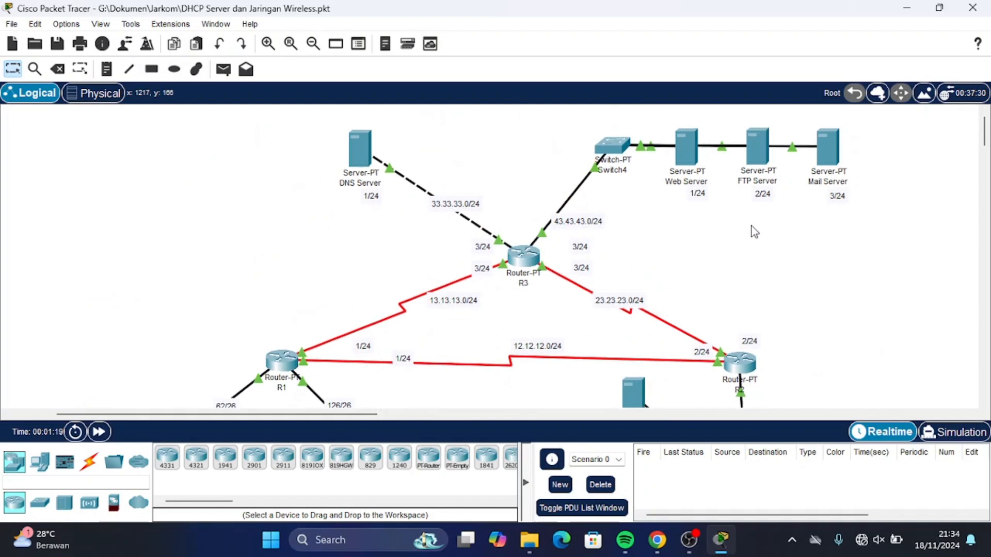
scroll(754, 230, "down", 7)
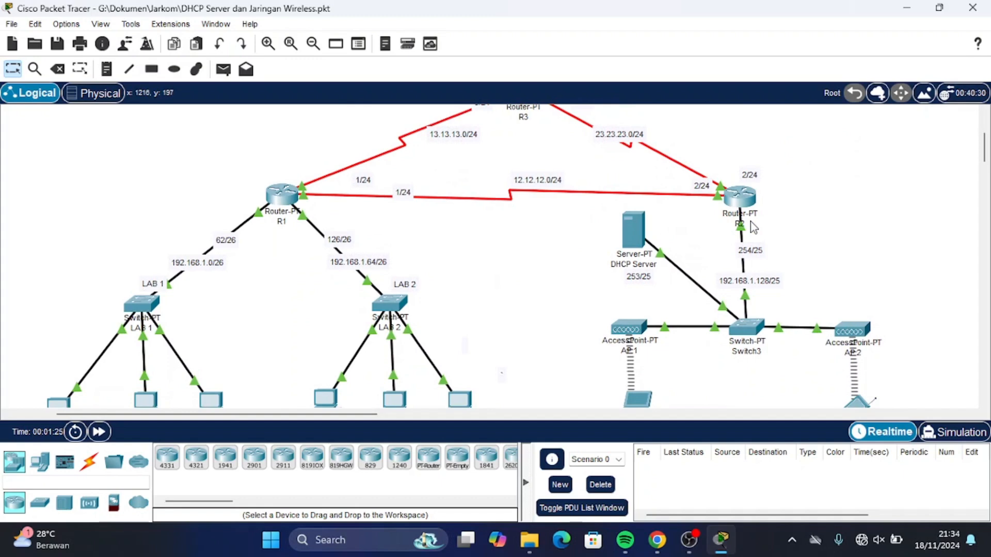
scroll(754, 227, "down", 2)
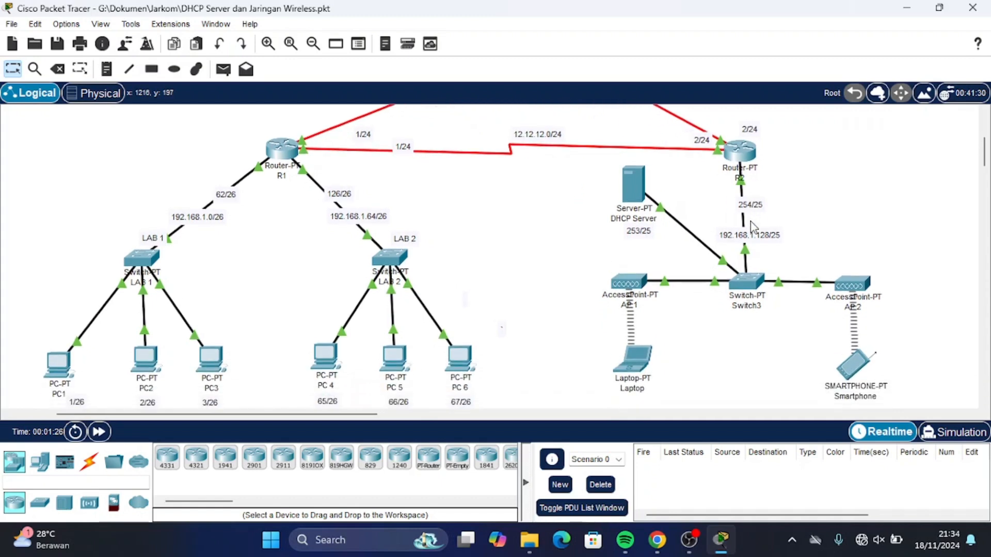
scroll(753, 227, "right", 5)
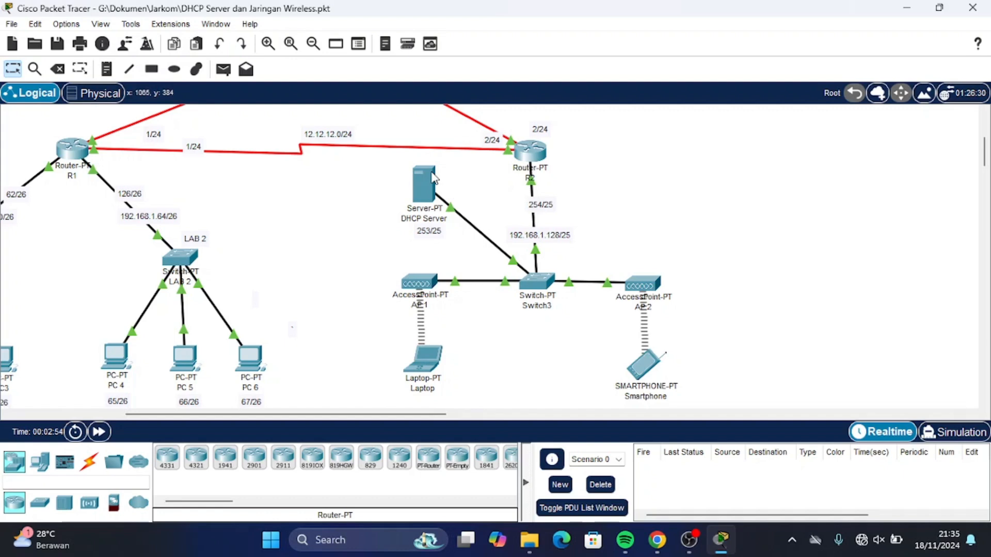
mouse_move(433, 178)
left_click(431, 187)
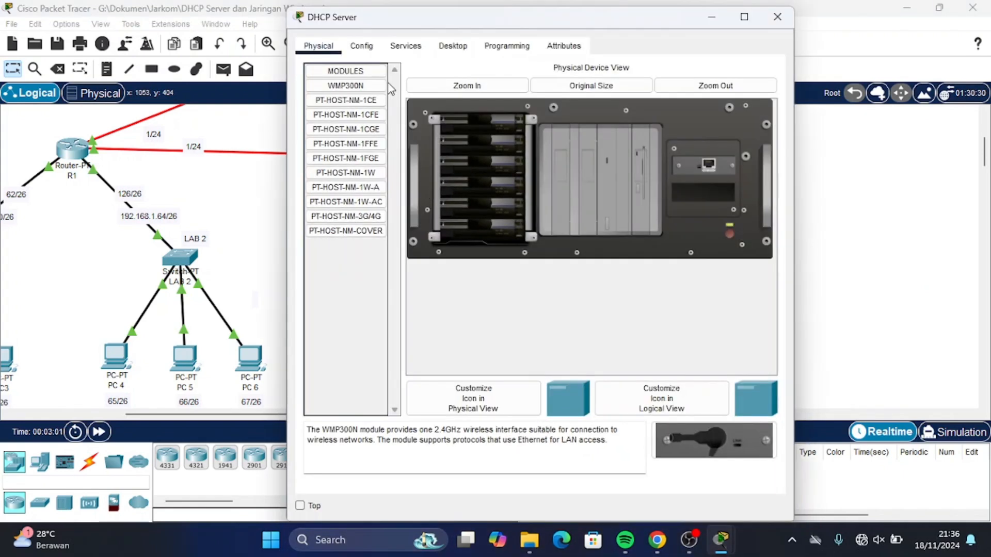
left_click(364, 48)
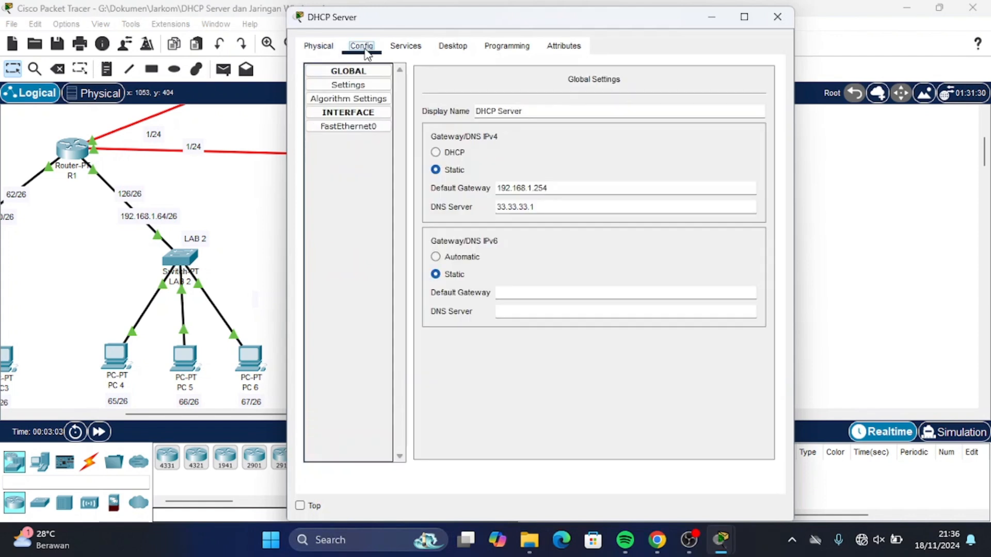
left_click(362, 128)
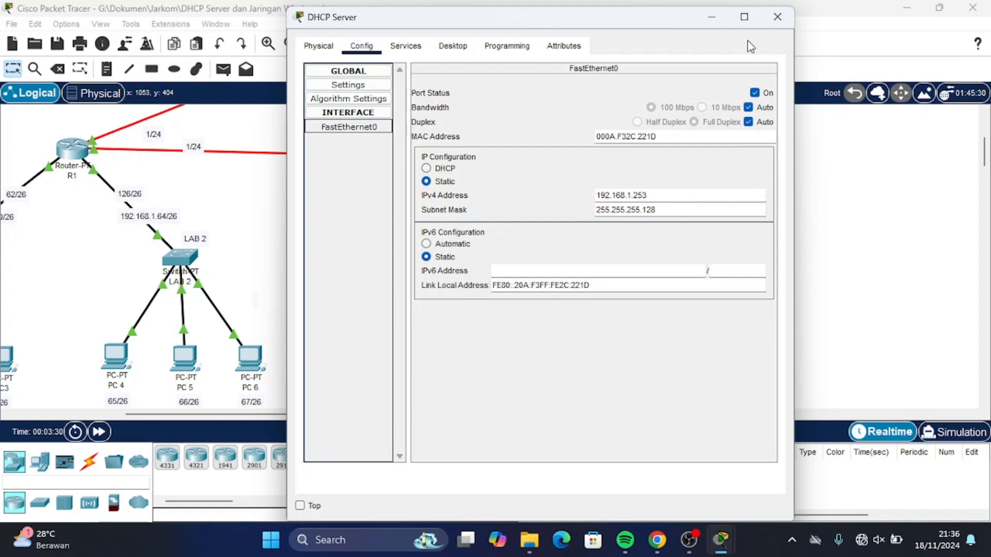
left_click(772, 18)
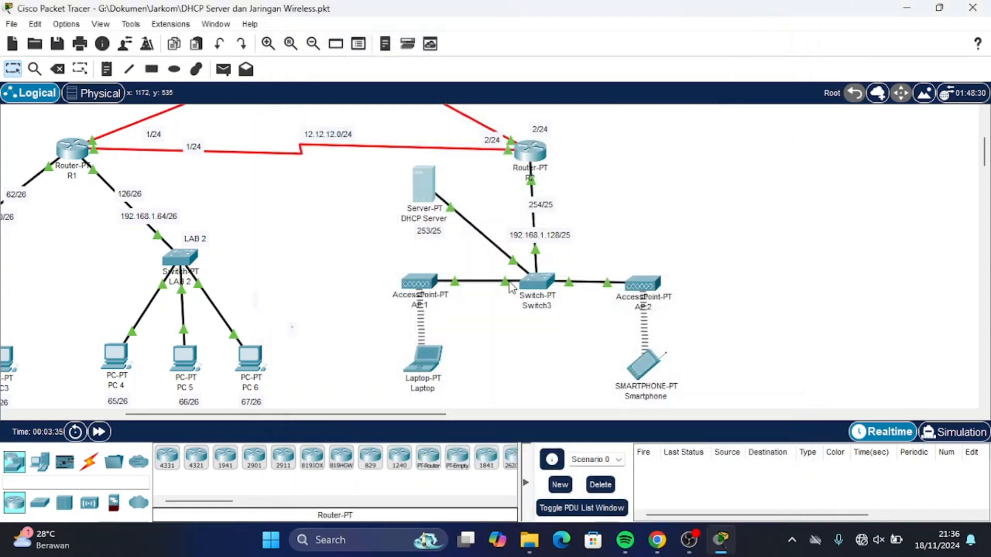
Turn the DHCP service on with gateway 192.168.1.254 and DNS server 33.33.33.1.
left_click(431, 182)
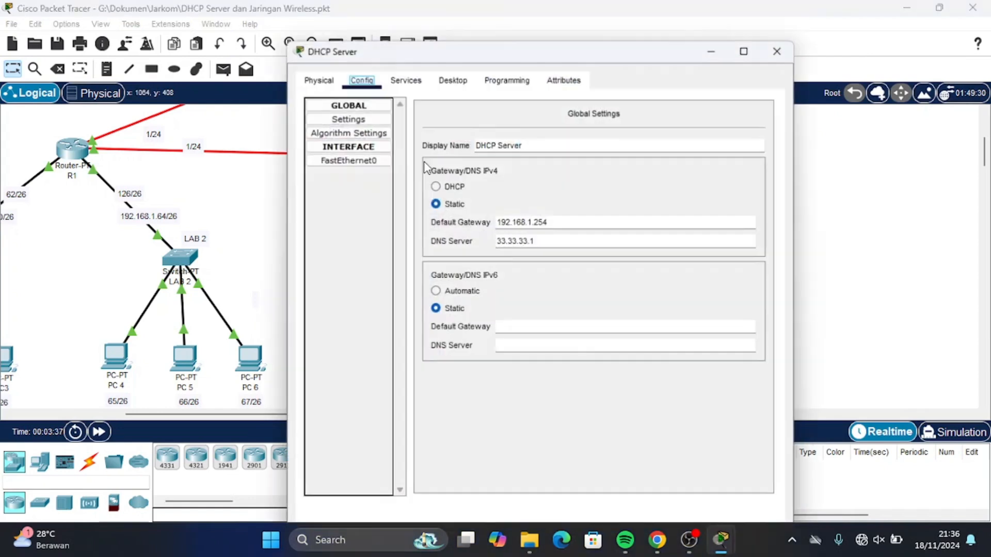
left_click(408, 81)
left_click(348, 139)
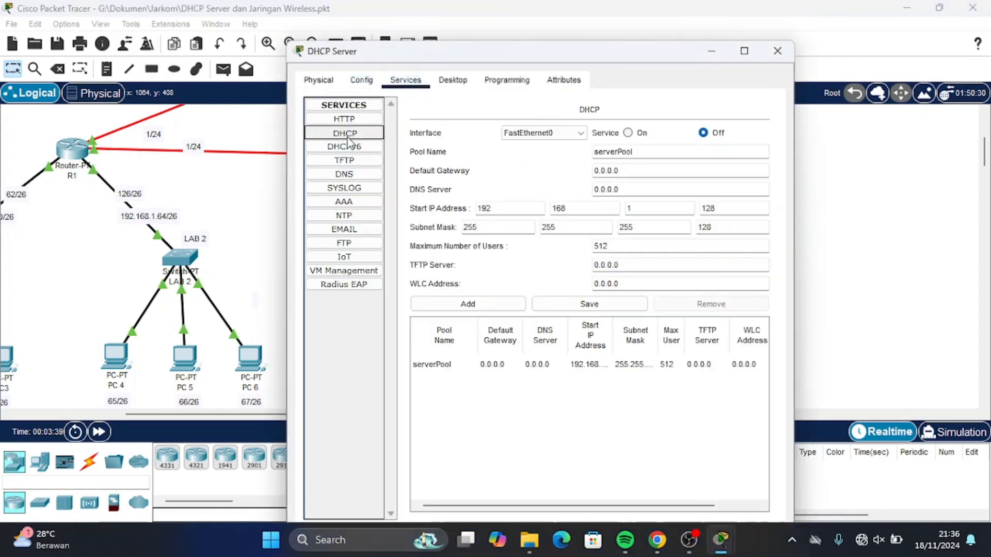
left_click(633, 134)
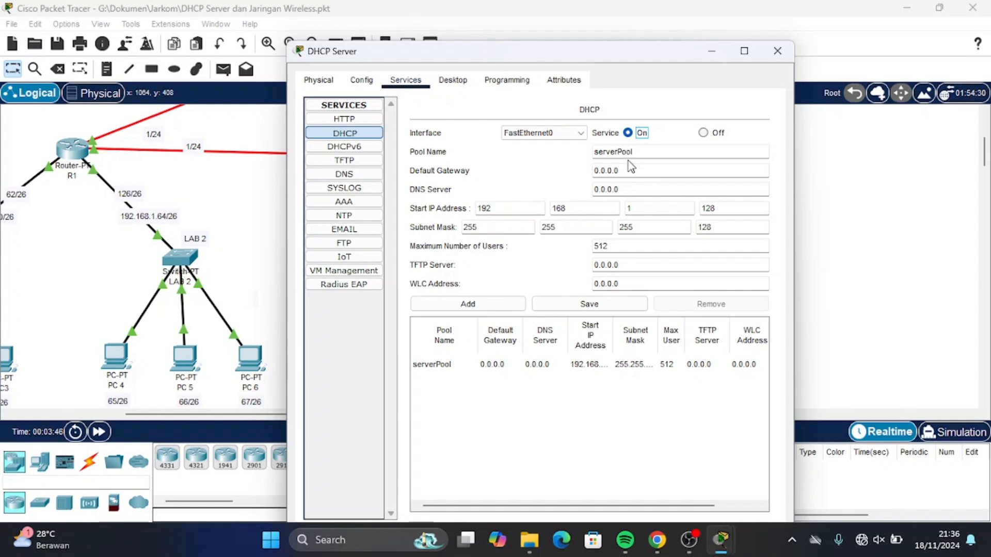
left_click(641, 172)
double_click(641, 171)
type("192.168.1.254")
left_click(634, 193)
key("BackSpace")
type("3")
double_click(634, 193)
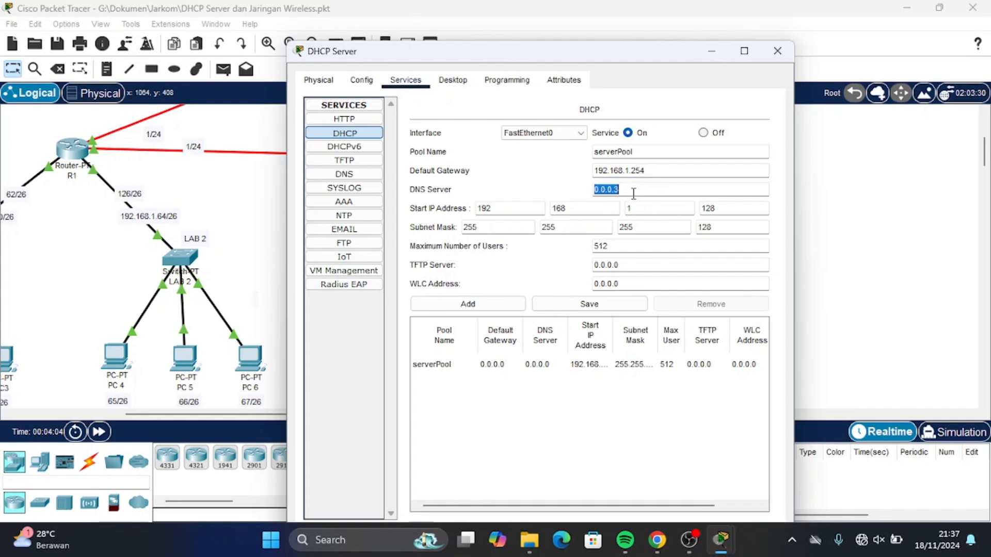
type("33.33.33.1")
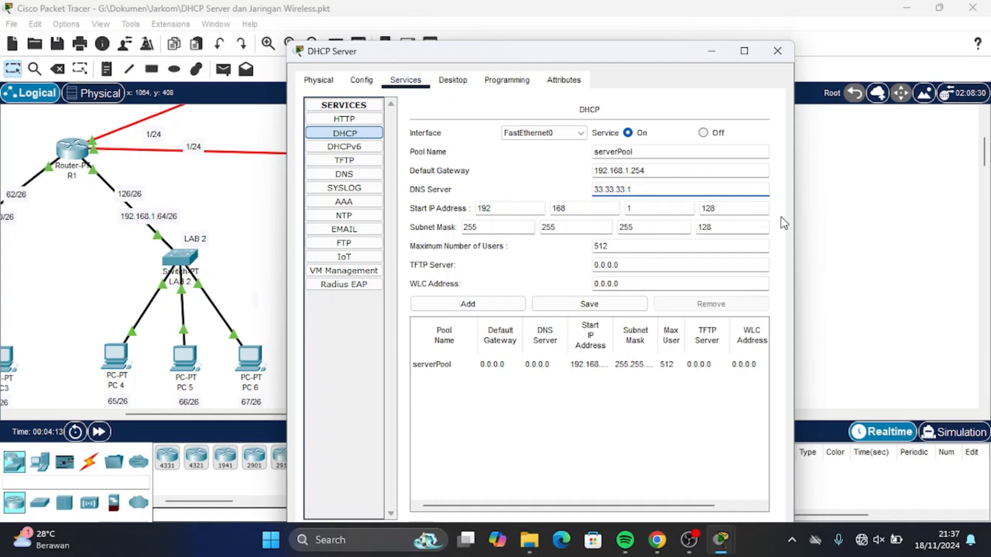
Set the pool's start address to 192.168.1.151 and maximum users to 50, then save.
left_click(739, 210)
key("BackSpace")
key("BackSpace")
type("51")
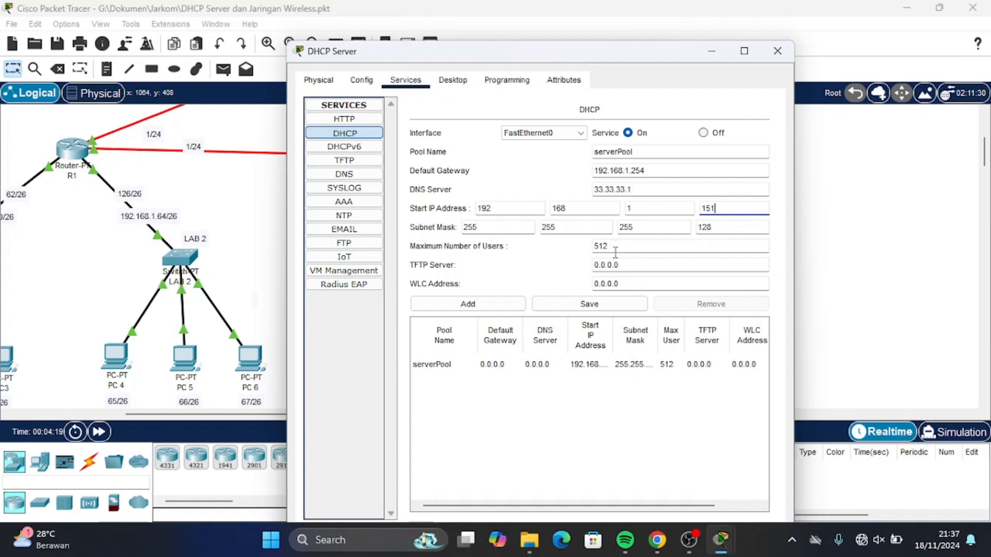
double_click(660, 244)
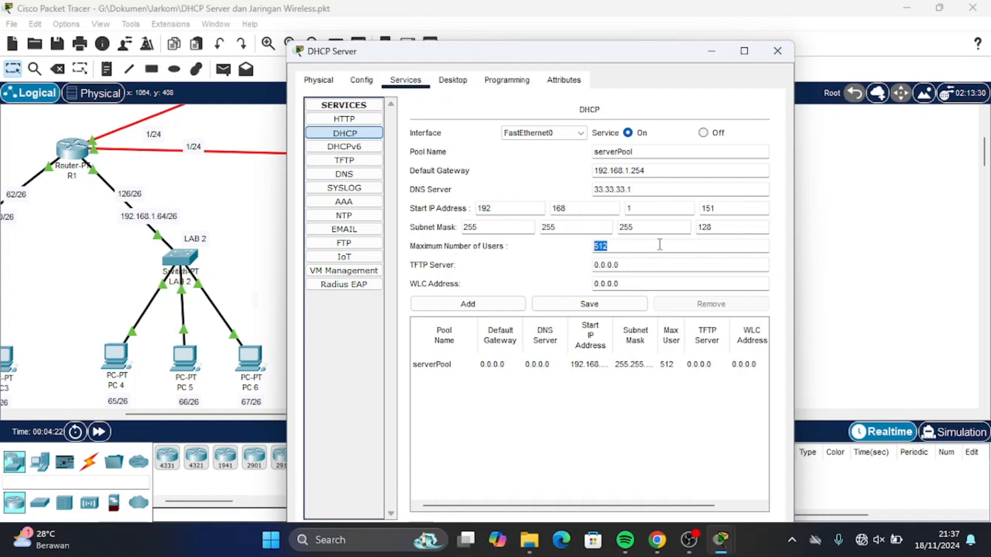
type("50")
left_click(484, 283)
left_click(603, 309)
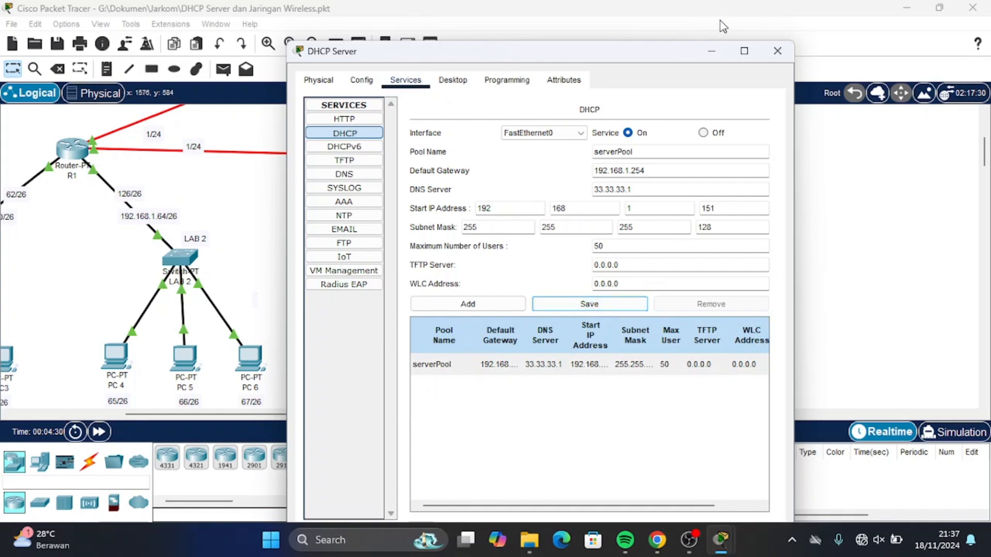
left_click(776, 52)
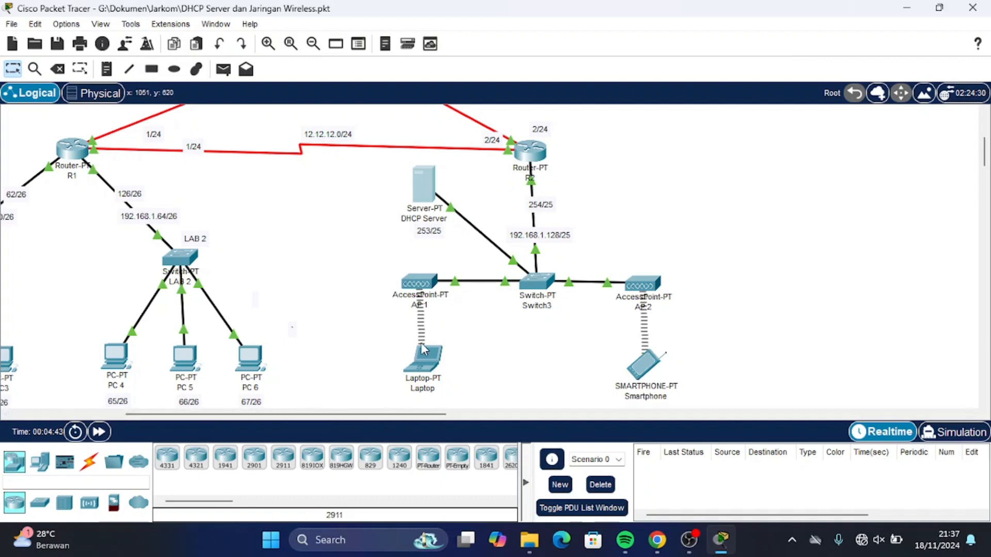
Switch the Laptop's IP configuration to DHCP so it obtains 192.168.1.151.
left_click(418, 366)
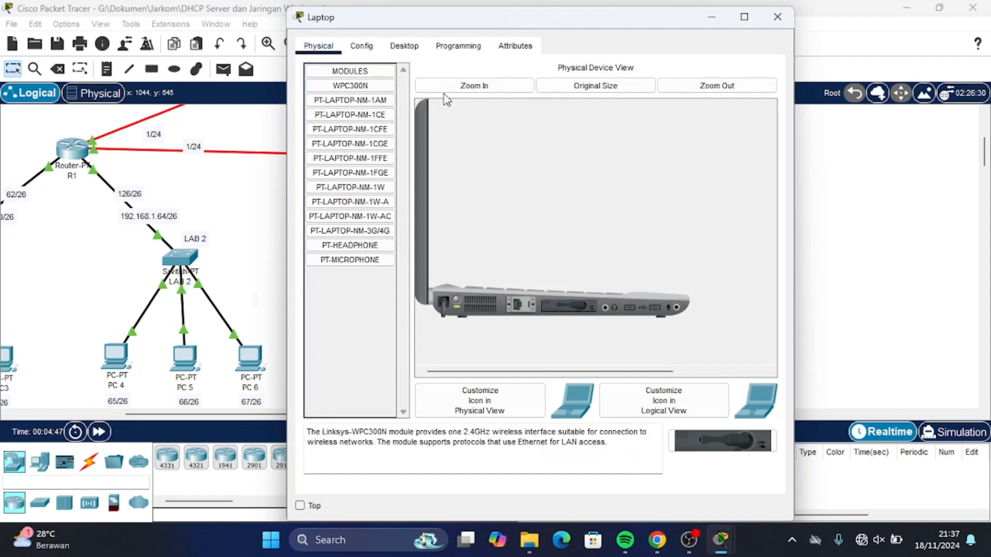
left_click(410, 47)
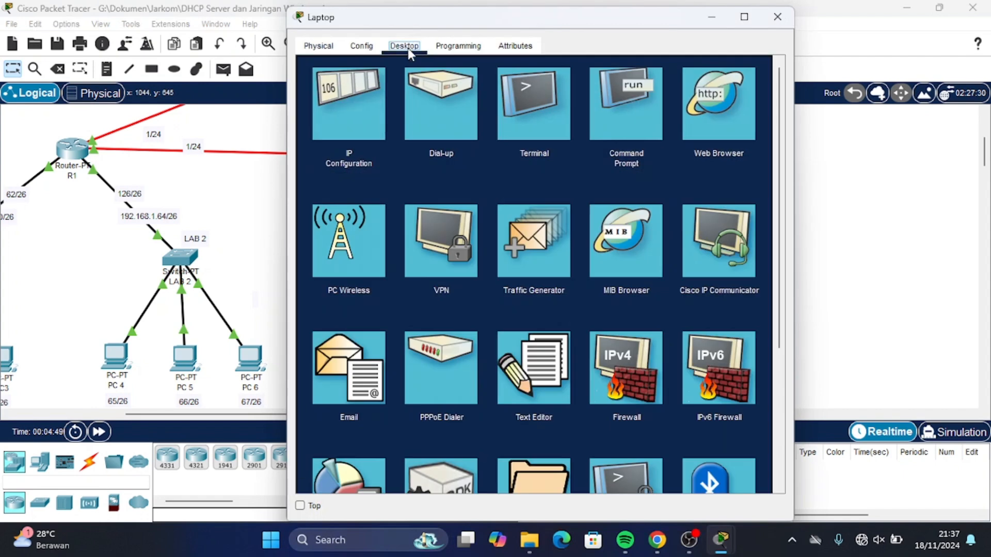
left_click(373, 122)
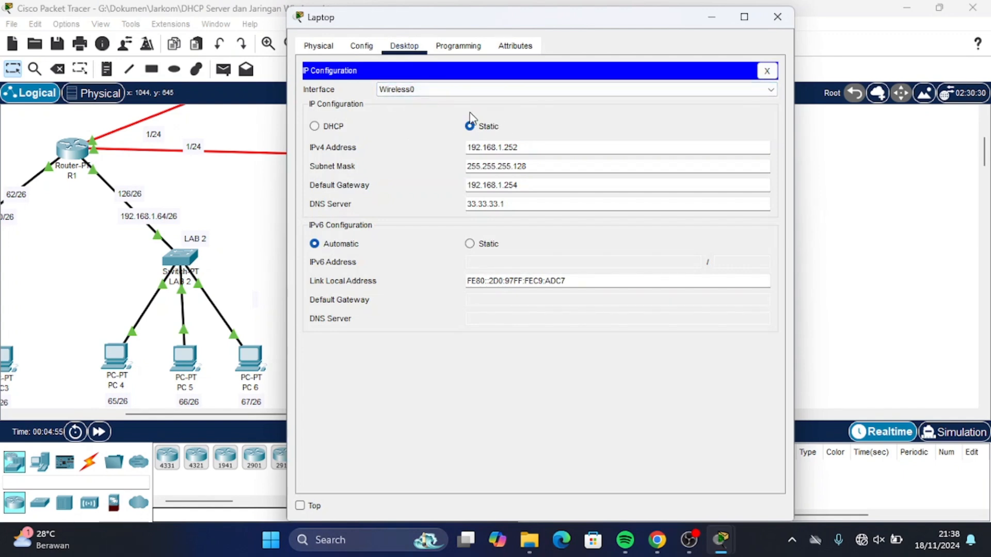
left_click(316, 126)
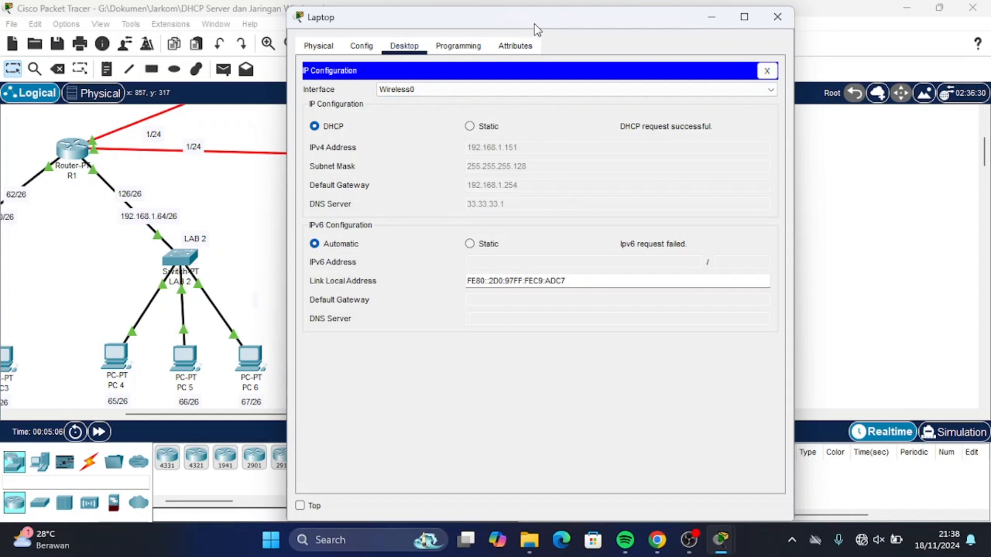
left_click_drag(535, 24, 552, 120)
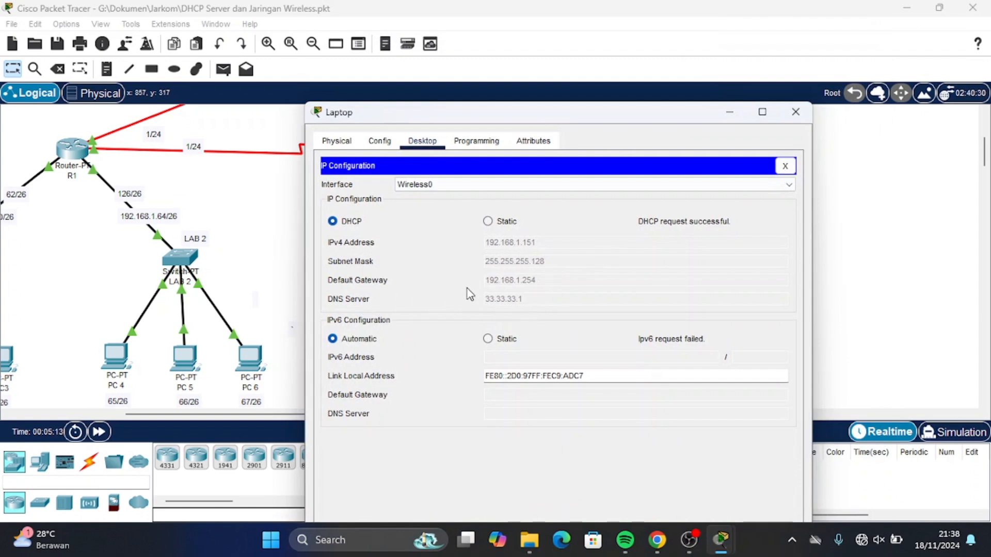
left_click(809, 109)
scroll(692, 354, "down", 1)
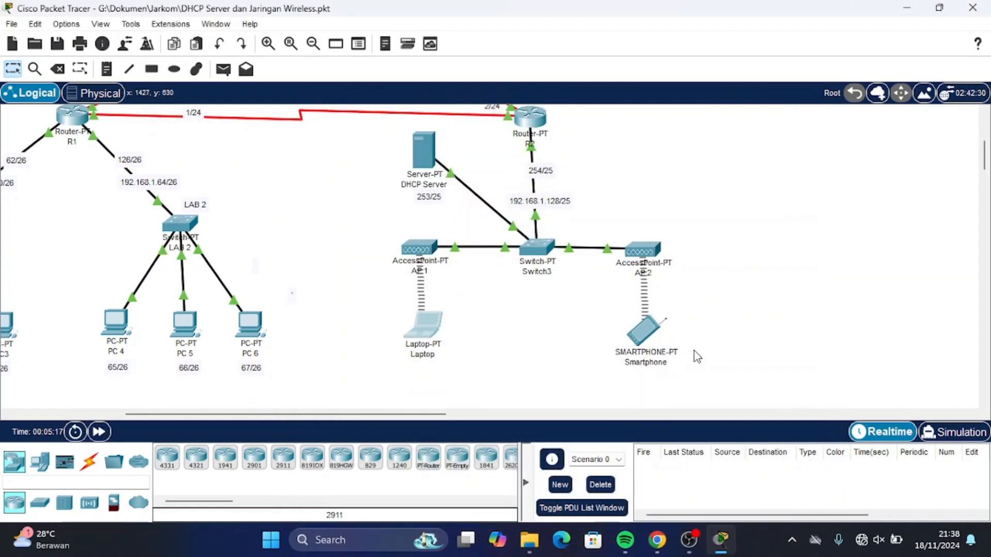
Set the Smartphone's Wireless0 interface to DHCP so it obtains 192.168.1.154.
left_click(643, 332)
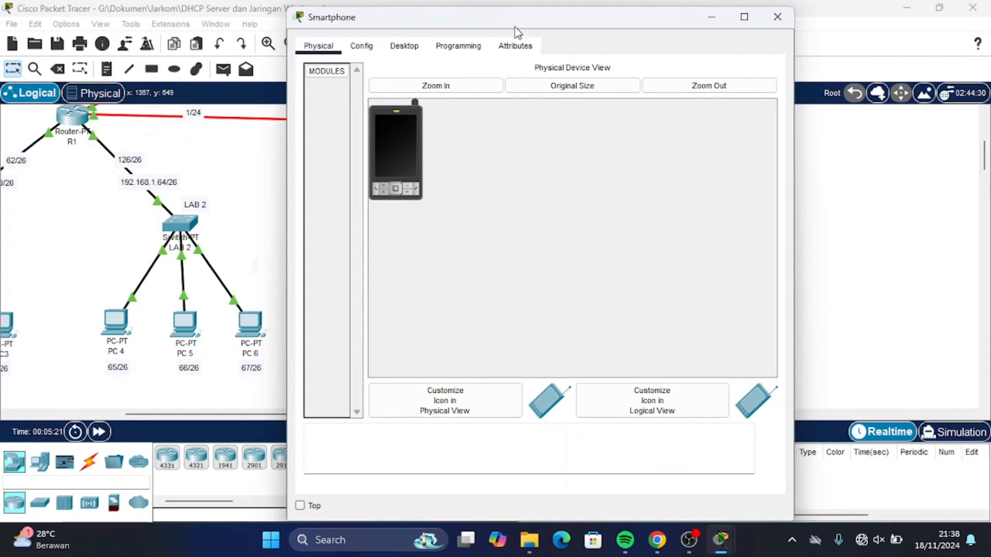
left_click(394, 45)
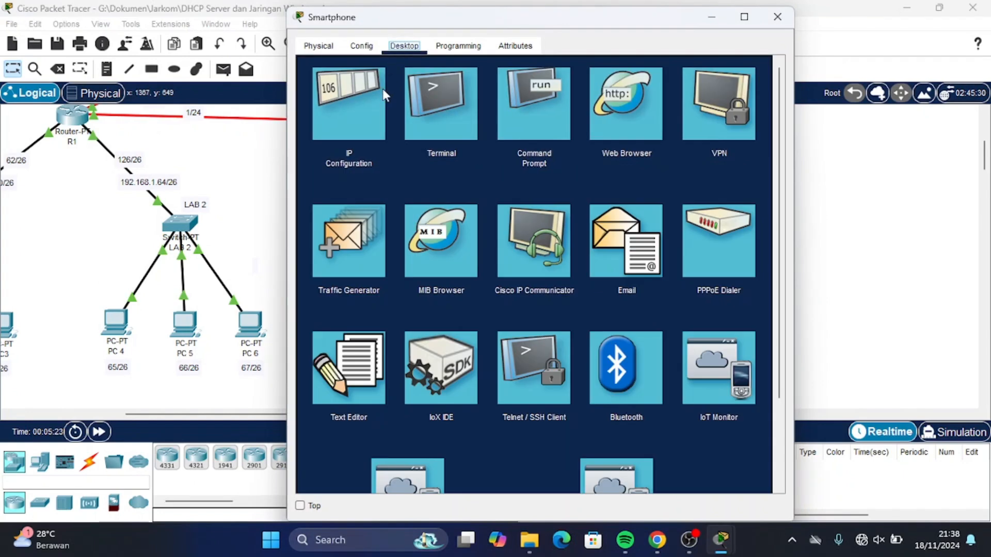
left_click(383, 89)
left_click(383, 90)
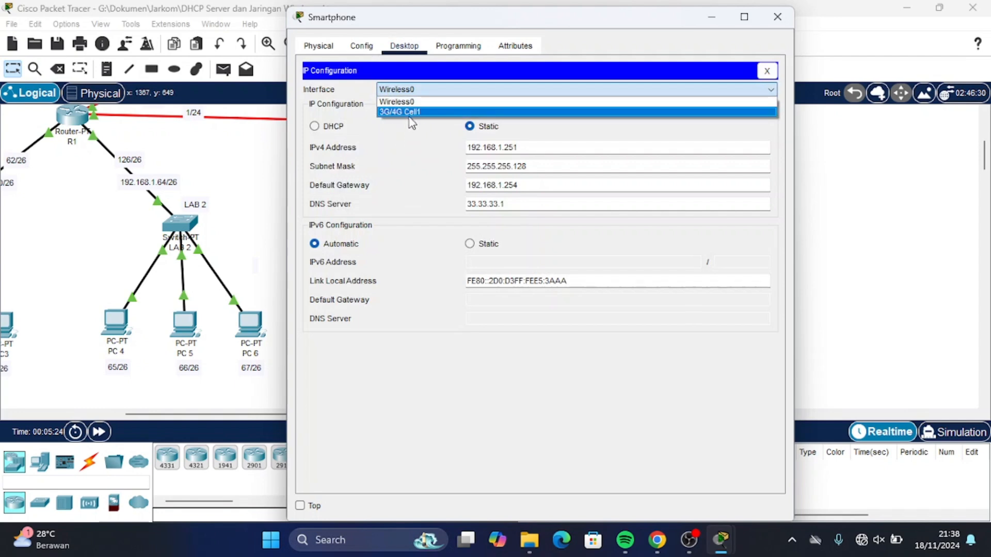
left_click(399, 102)
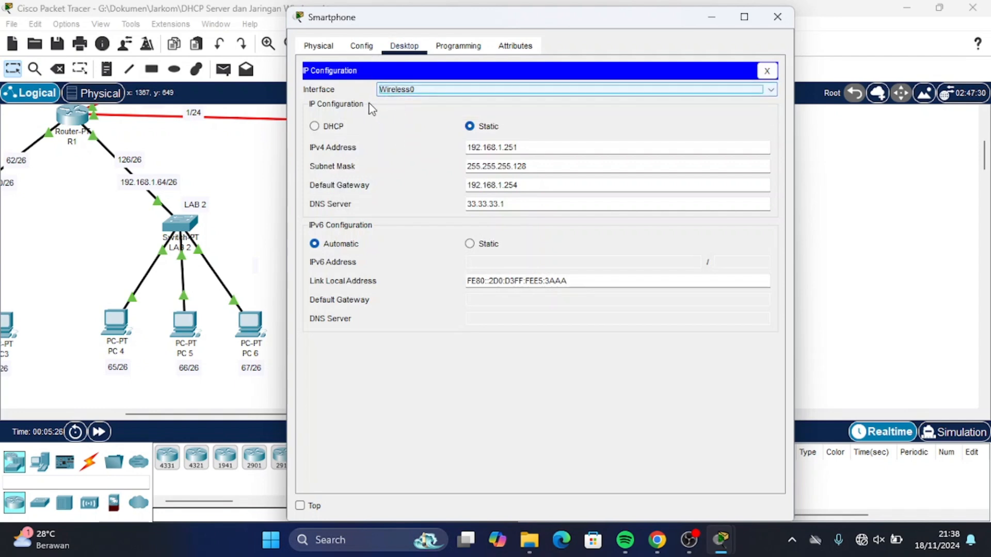
left_click(315, 126)
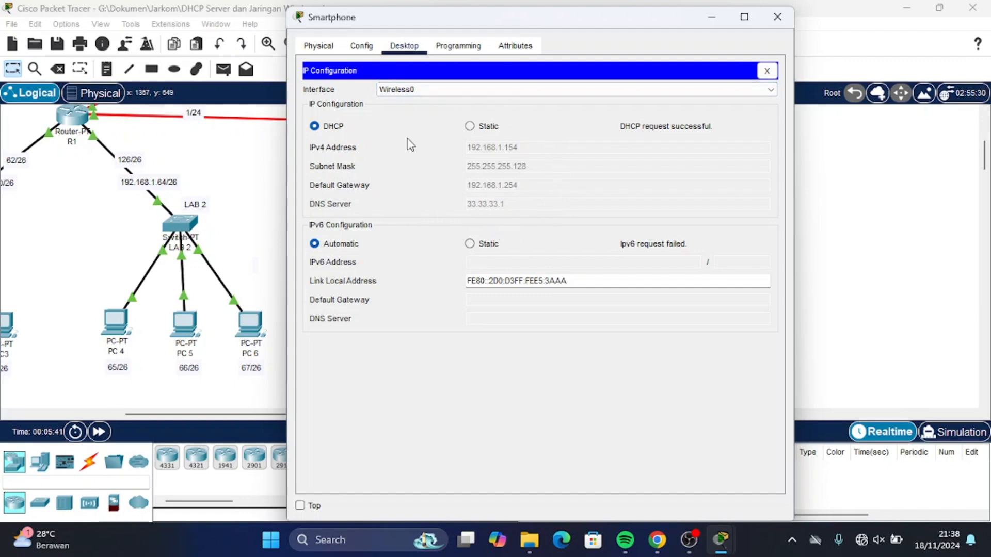
left_click(780, 26)
scroll(579, 186, "up", 5)
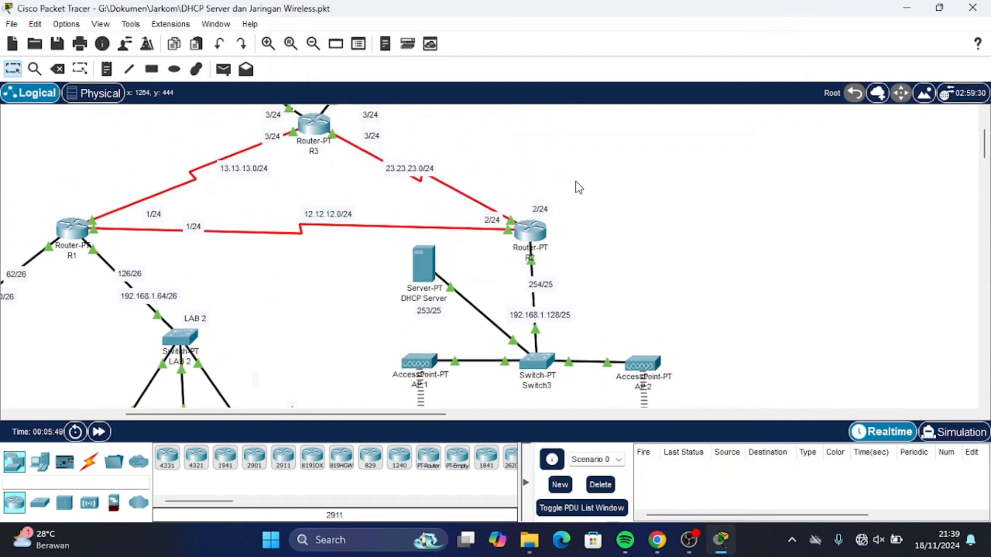
scroll(578, 187, "down", 5)
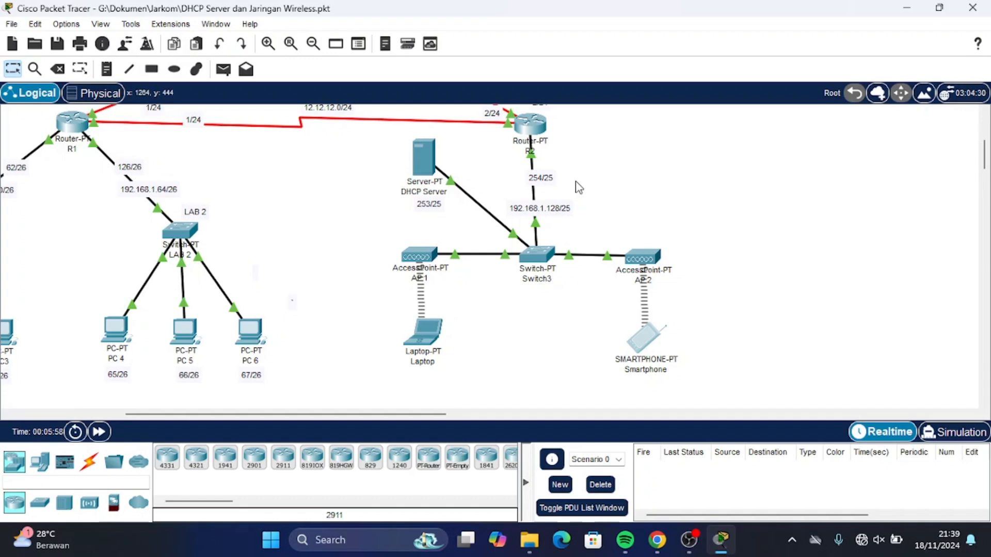
scroll(579, 187, "left", 5)
scroll(578, 188, "up", 5)
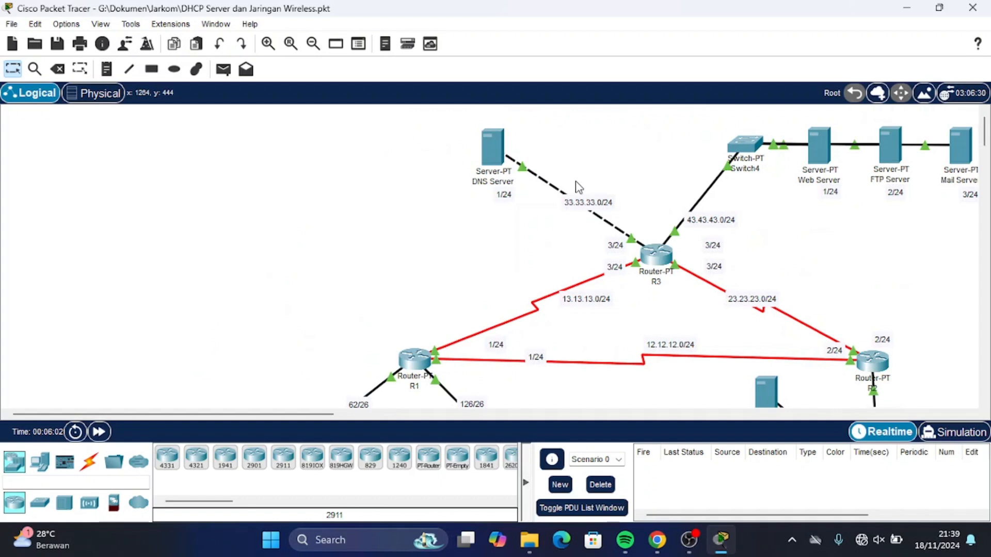
scroll(578, 188, "down", 1)
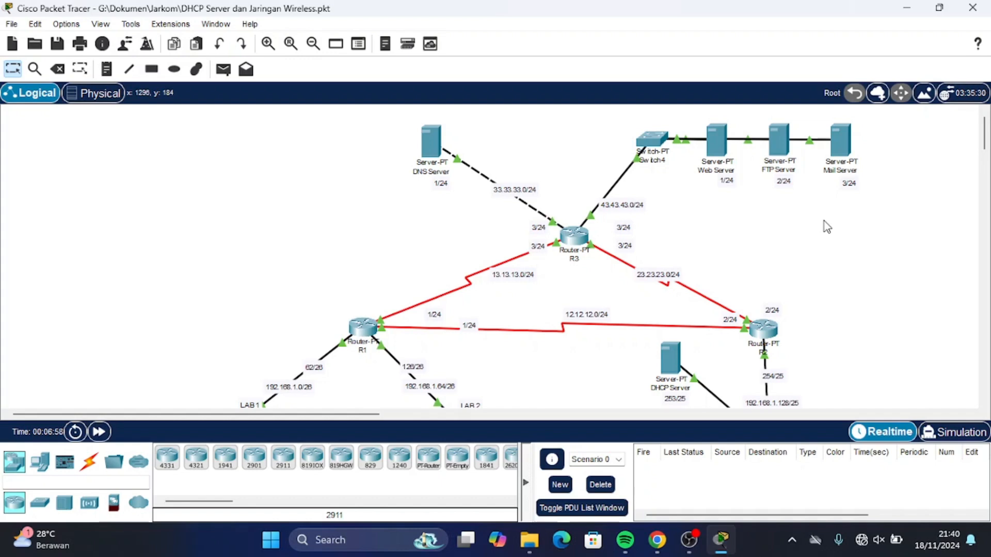
scroll(825, 227, "down", 5)
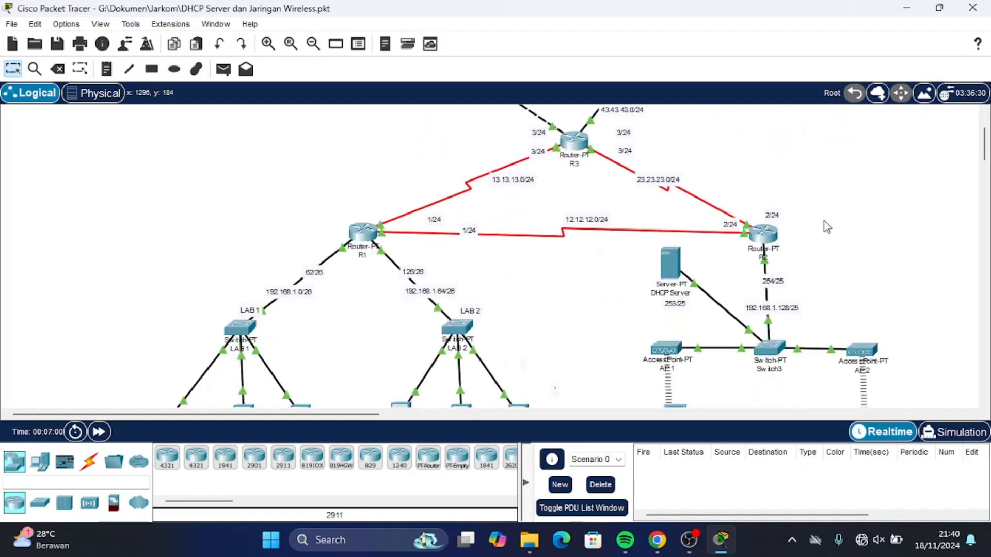
scroll(721, 292, "up", 1)
scroll(719, 289, "up", 5)
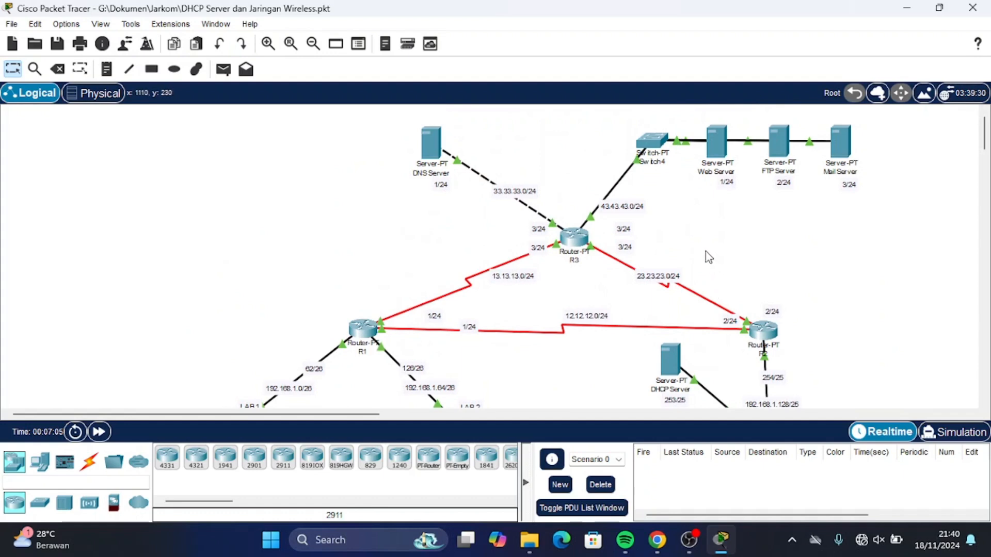
scroll(686, 292, "down", 1)
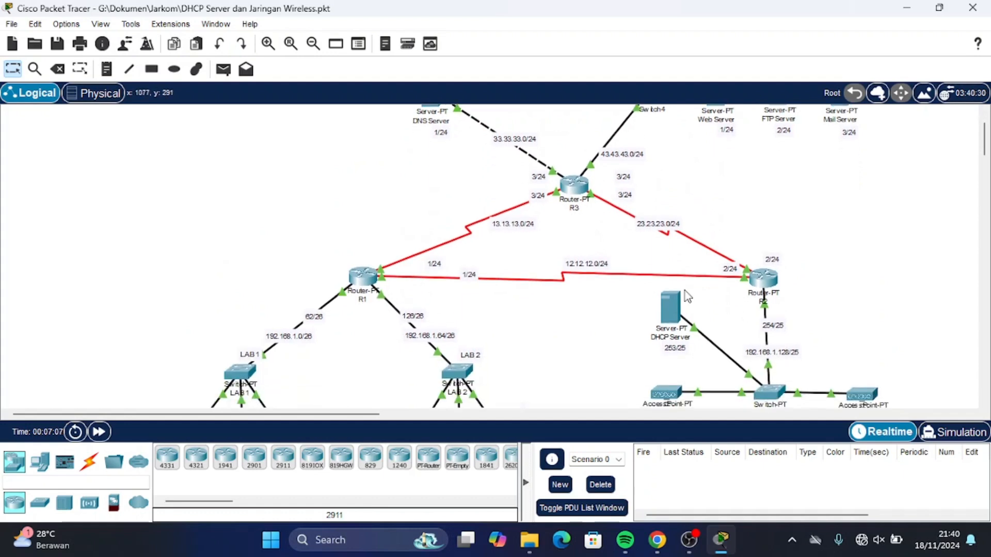
scroll(686, 295, "down", 2)
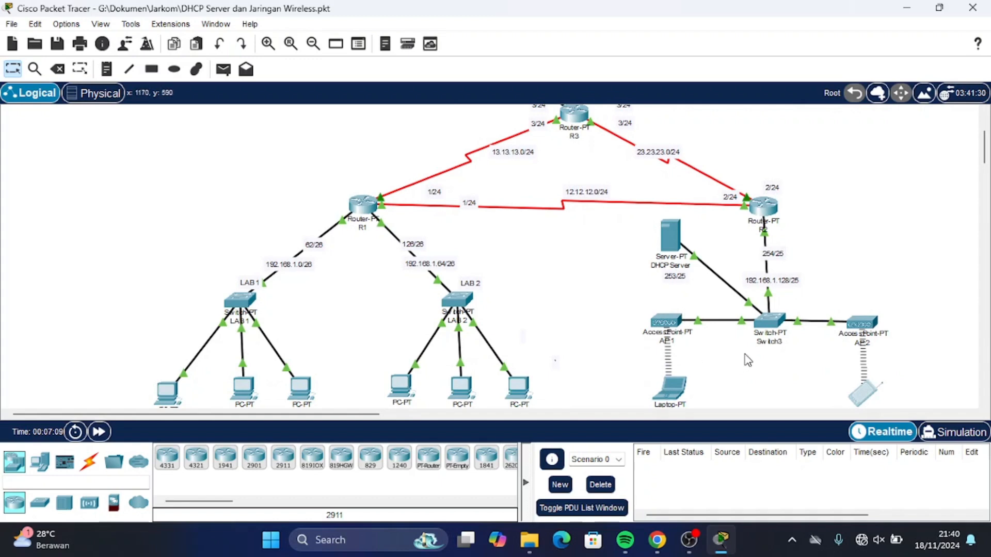
scroll(719, 302, "down", 1)
scroll(720, 303, "right", 2)
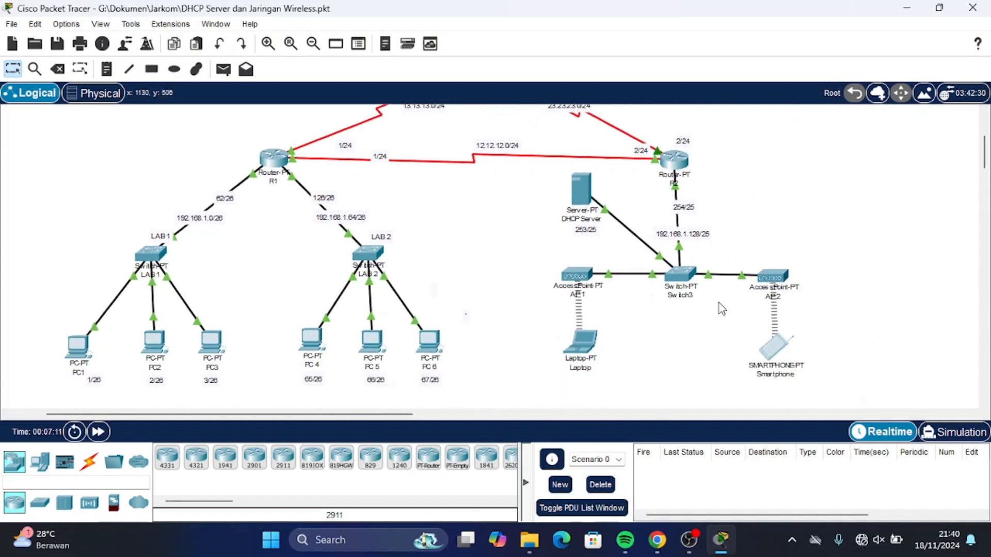
scroll(720, 302, "up", 5)
scroll(719, 302, "down", 5)
scroll(719, 303, "right", 5)
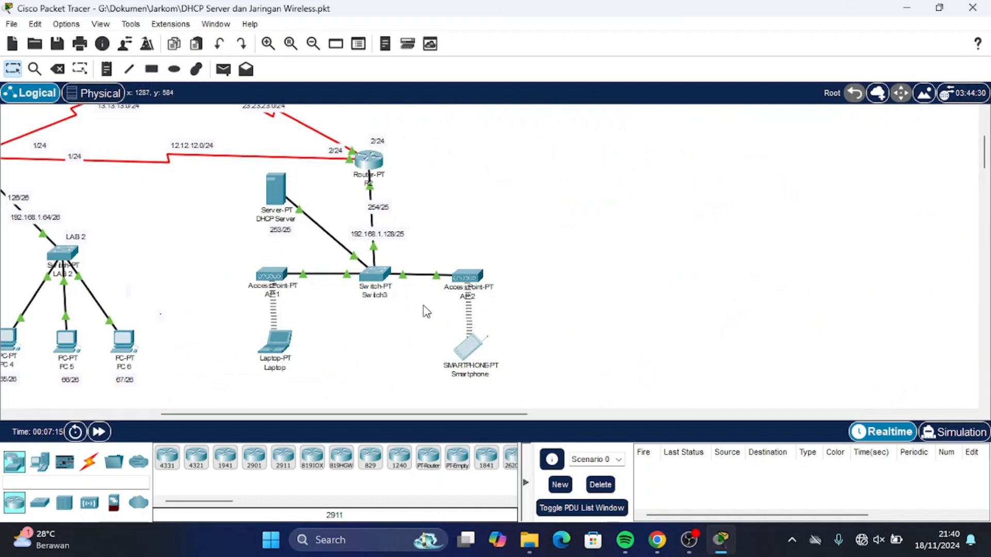
scroll(426, 312, "up", 3)
scroll(426, 312, "down", 6)
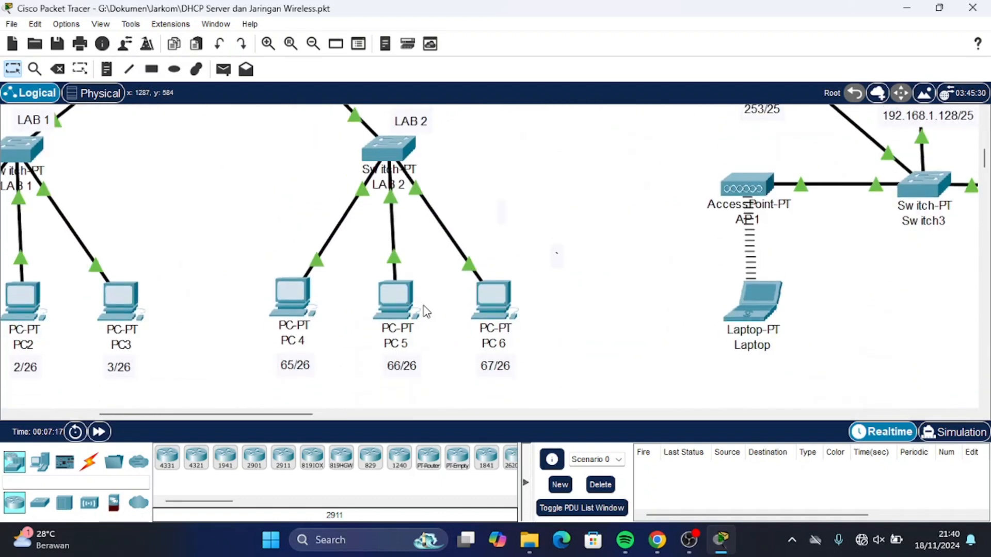
scroll(426, 311, "right", 5)
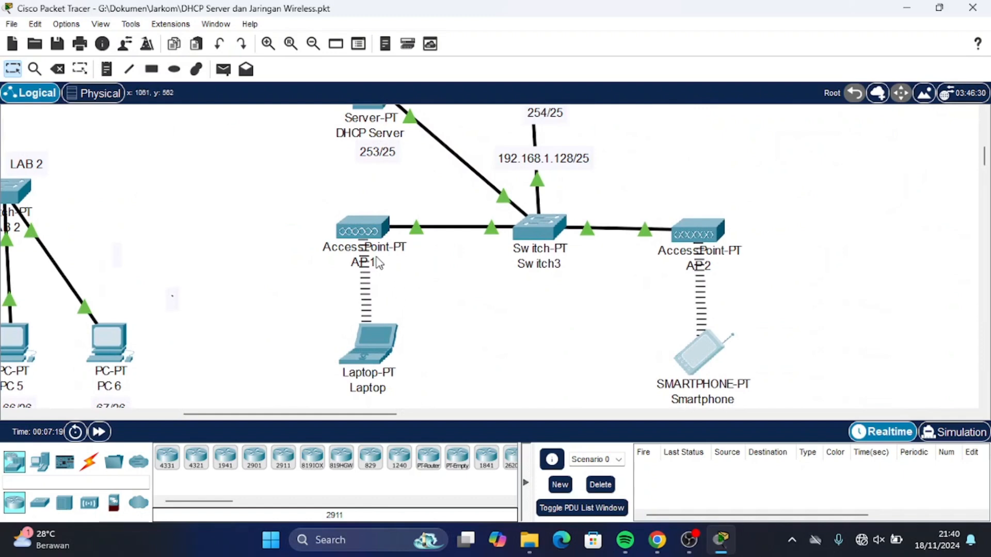
Replace AP1's Port 1 WPA2-PSK pass phrase with the new key.
left_click(361, 240)
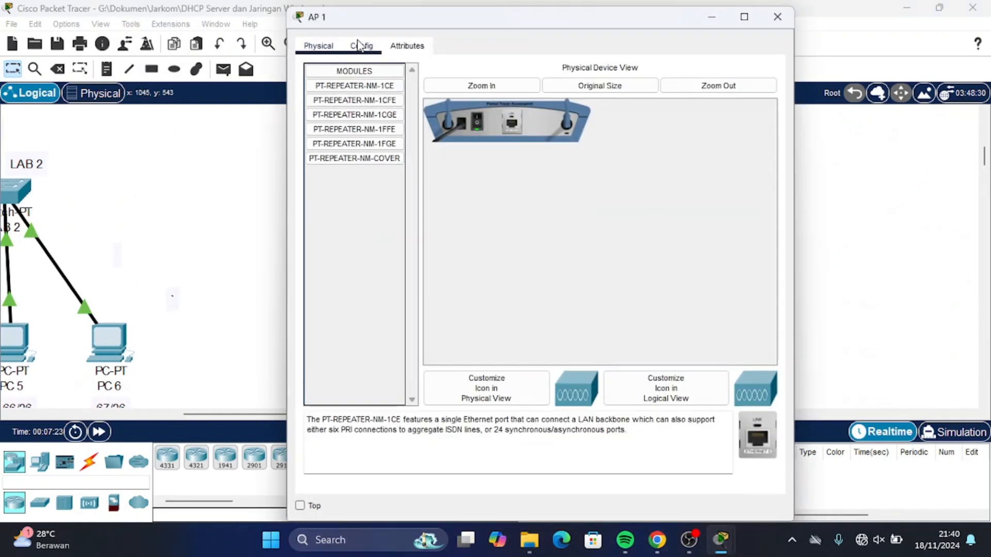
left_click(360, 45)
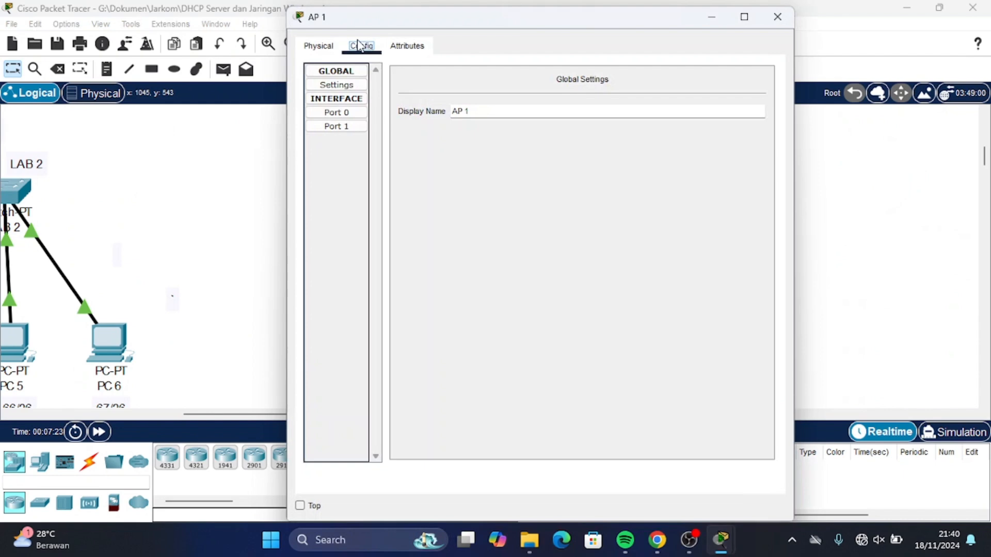
left_click(345, 128)
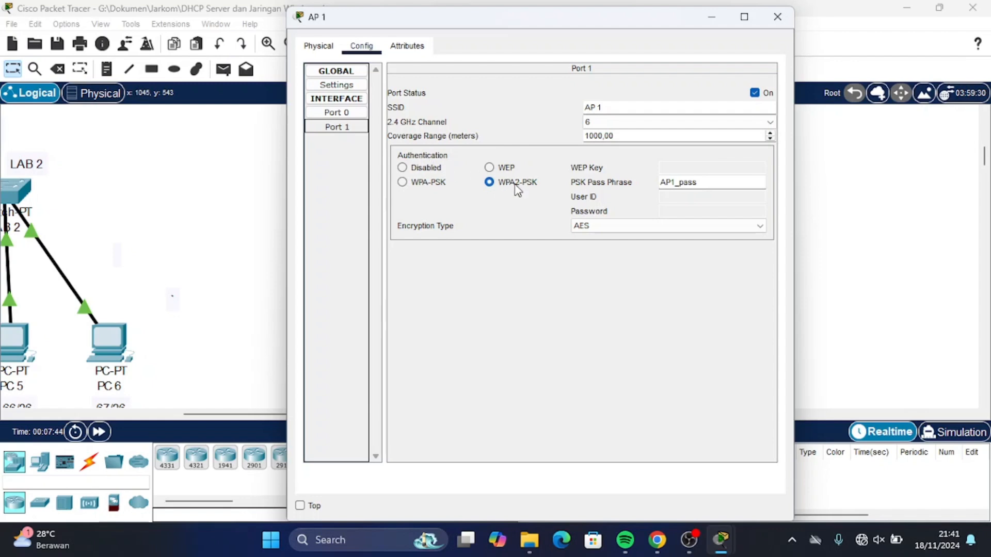
double_click(711, 183)
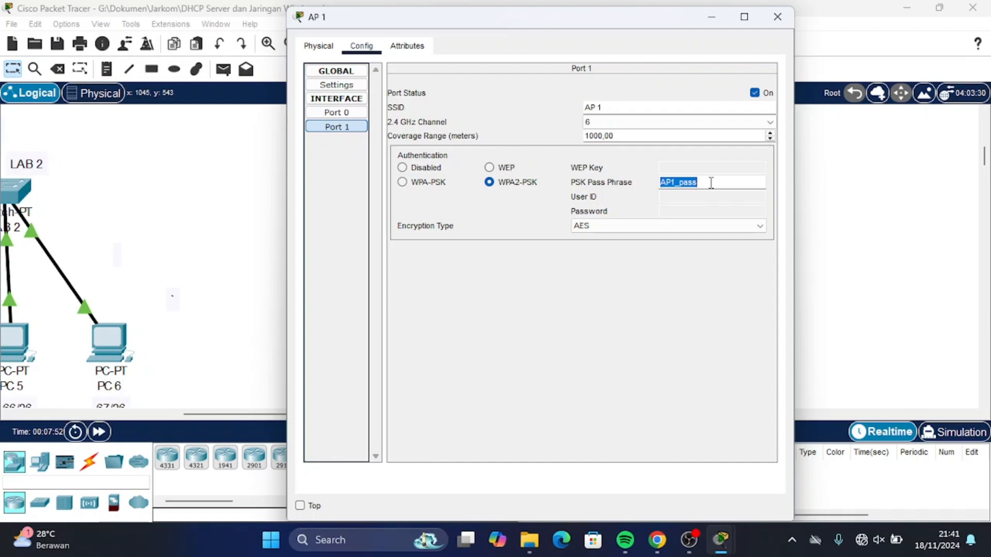
type("12345")
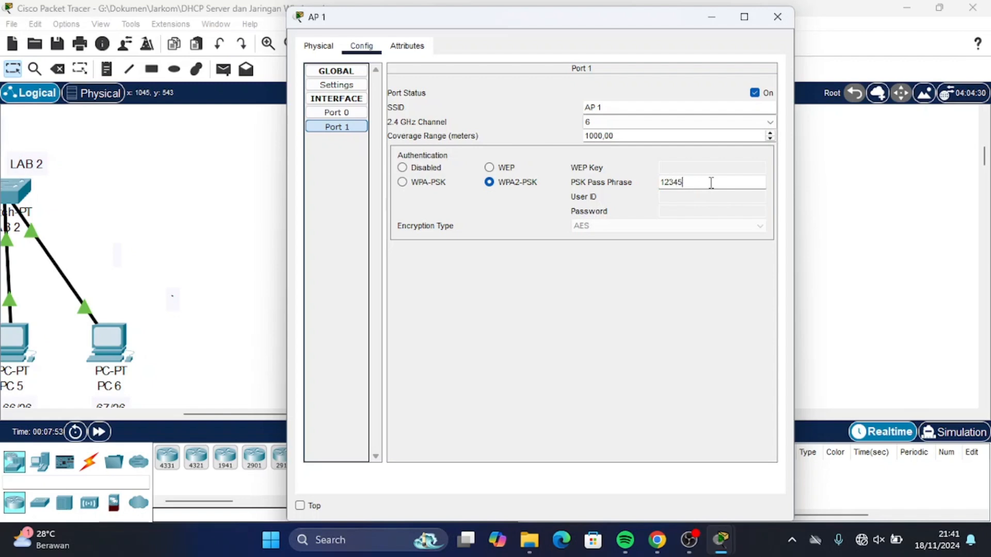
type("678")
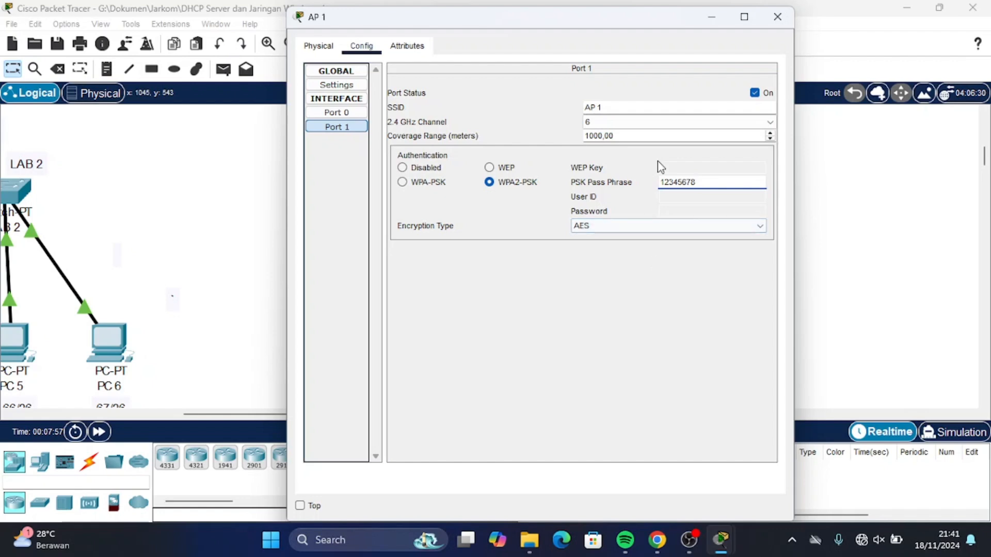
left_click(777, 17)
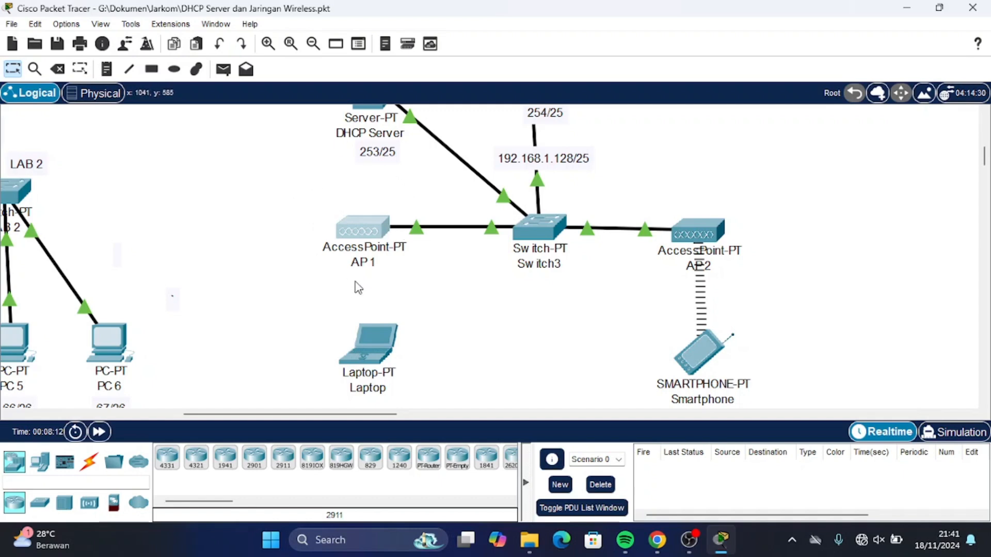
Set AP2's Port 1 wireless authentication to Disabled.
scroll(416, 288, "right", 3)
scroll(415, 287, "down", 2)
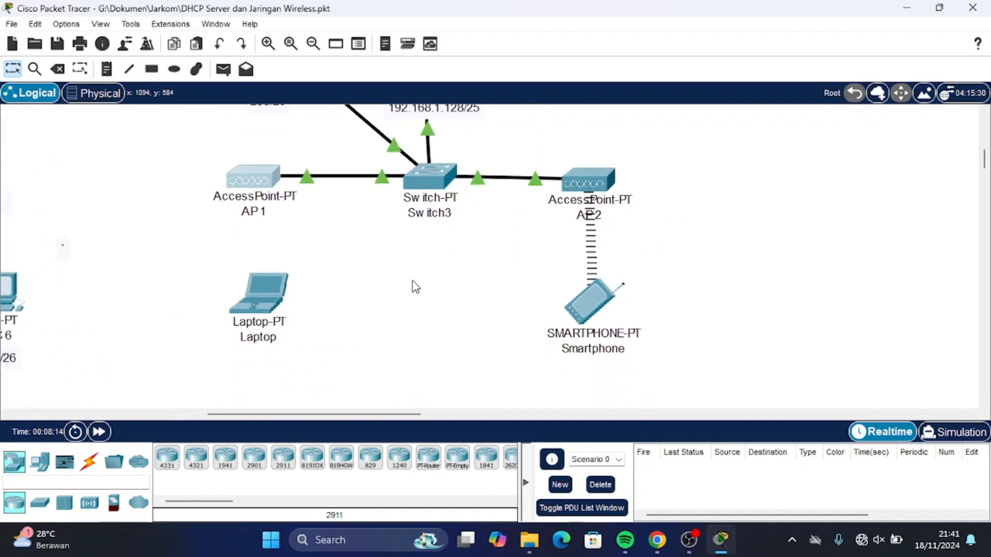
scroll(545, 303, "right", 2)
scroll(546, 278, "up", 1)
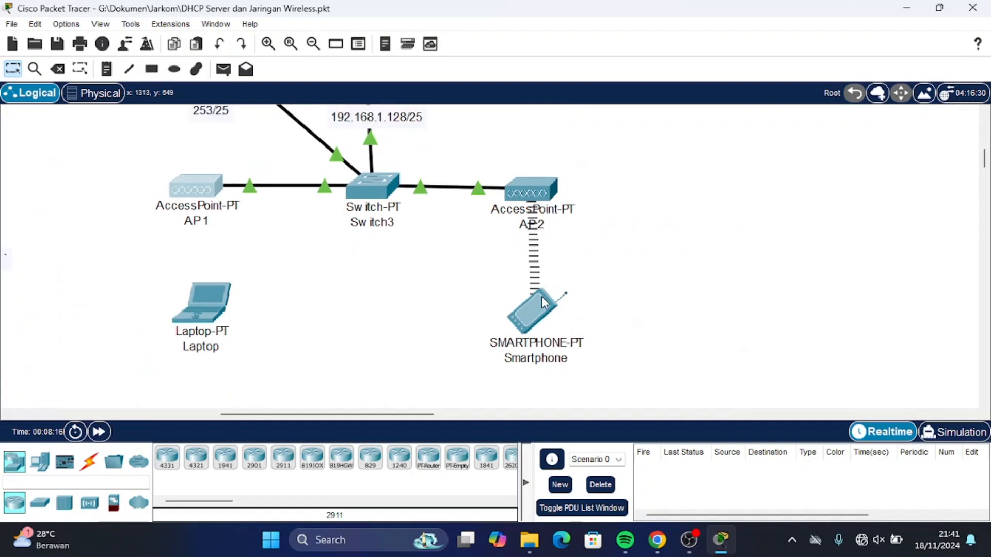
left_click(539, 210)
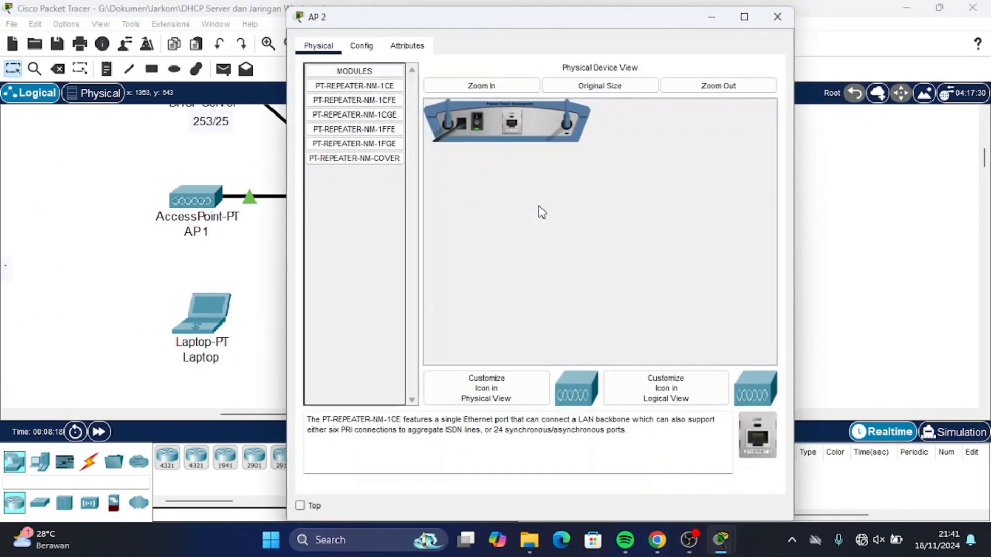
left_click(362, 45)
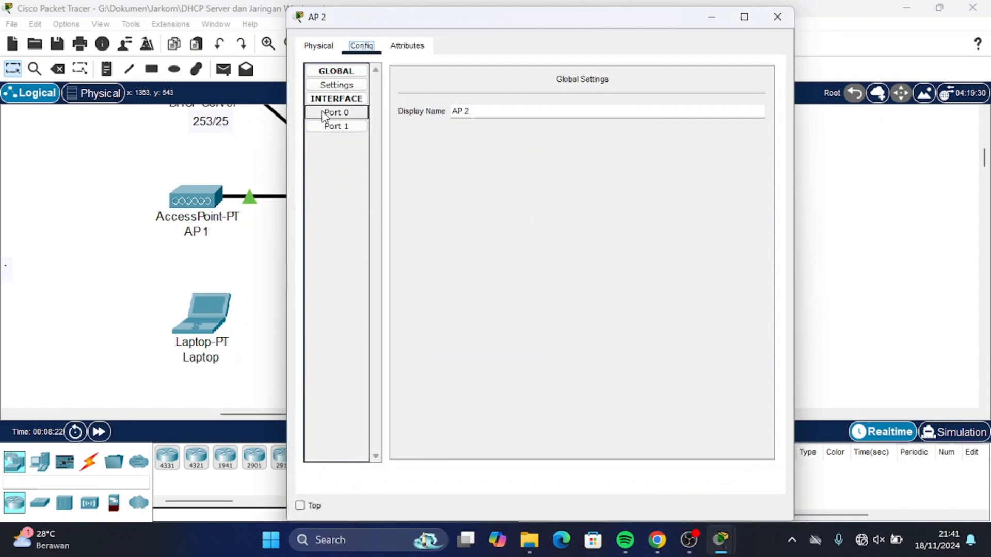
left_click(331, 128)
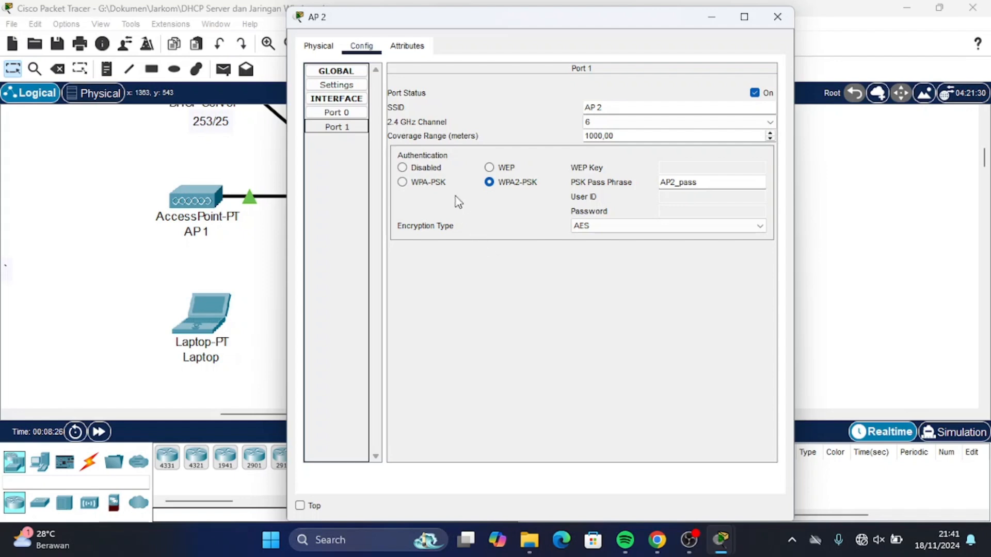
left_click(412, 169)
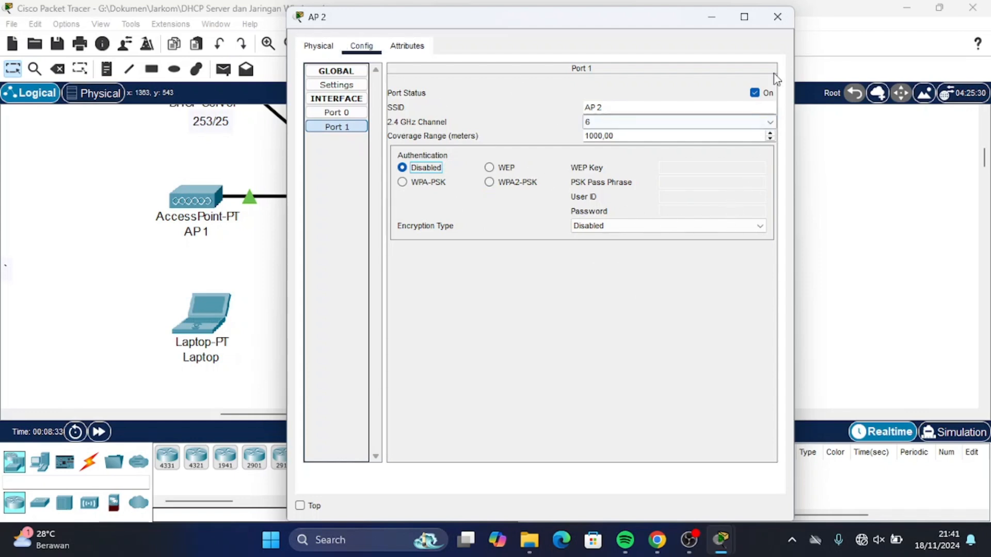
Close AP2's settings window and scroll back over the topology.
left_click(778, 17)
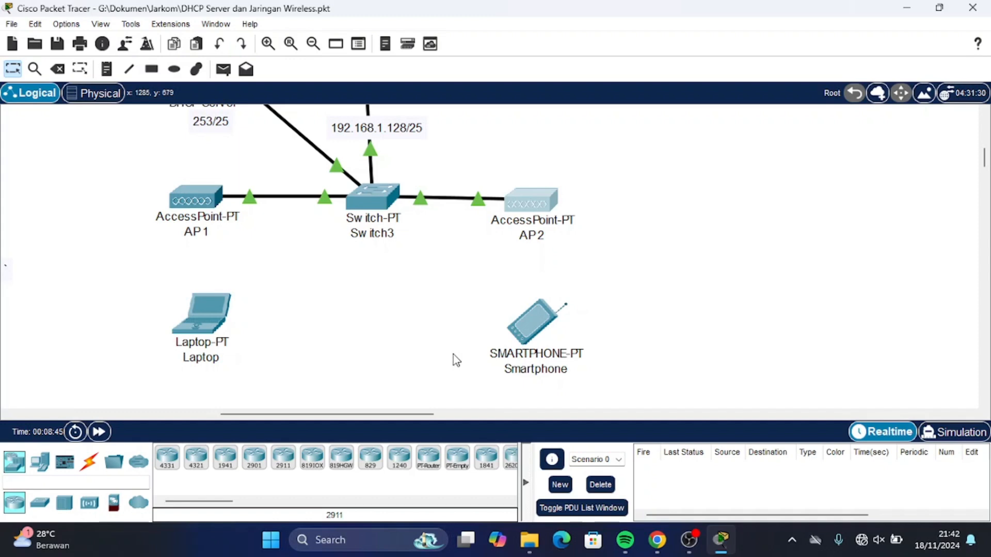
scroll(455, 360, "left", 3)
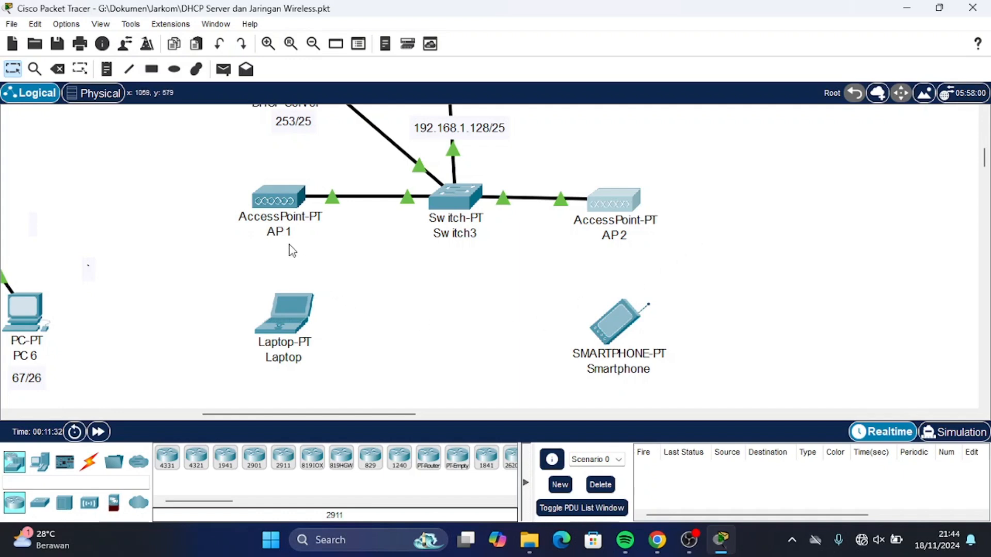
Enter the new WPA2-PSK pass phrase on the Laptop's Wireless0 interface.
left_click(297, 309)
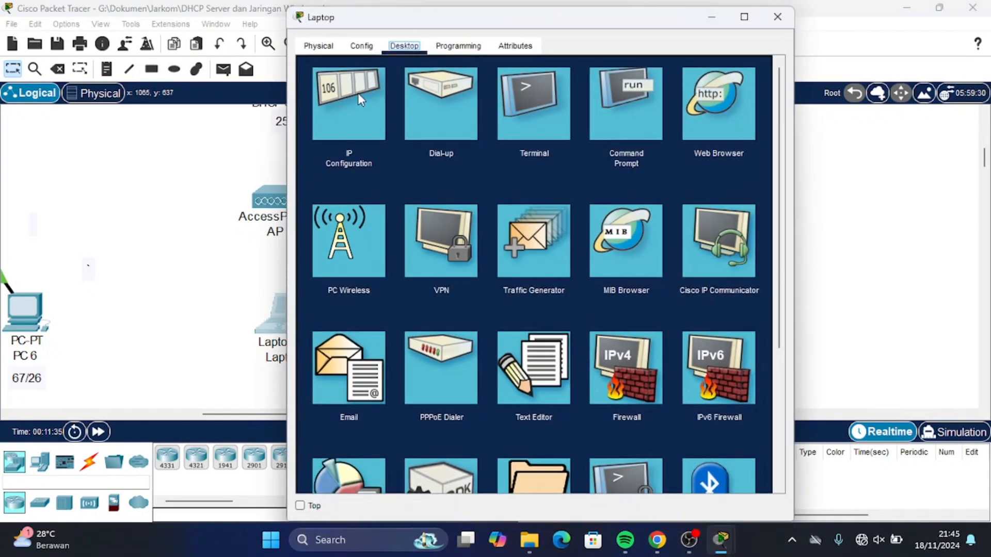
left_click(360, 98)
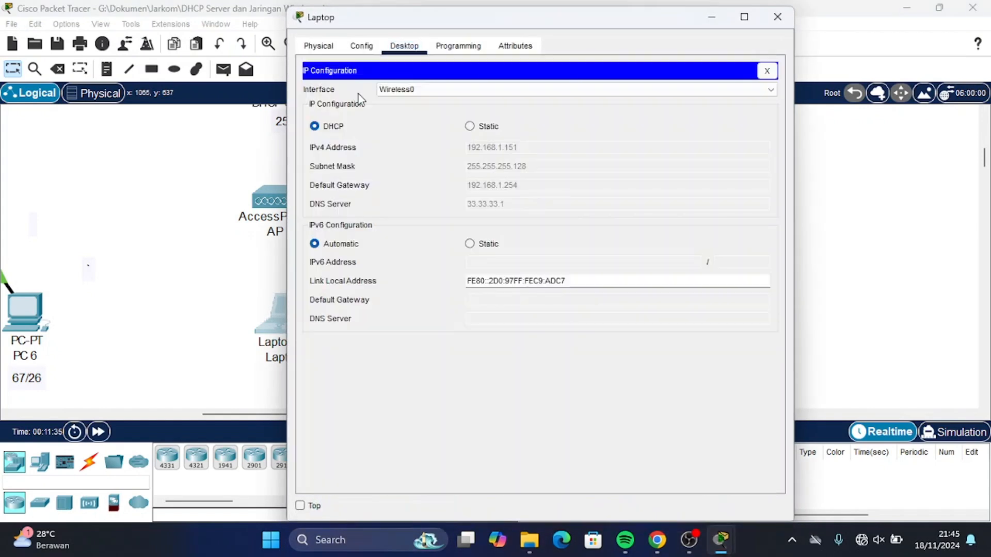
left_click(362, 46)
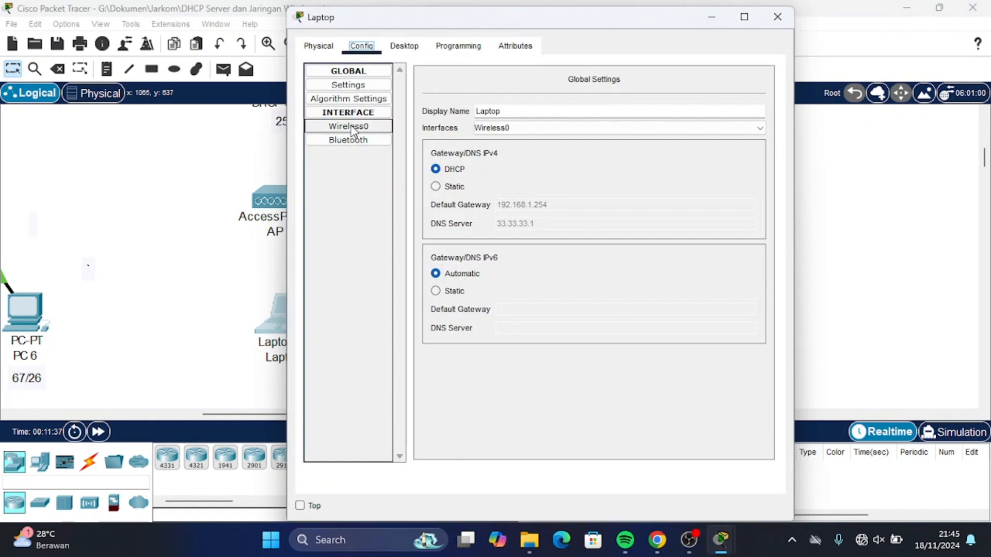
left_click(351, 129)
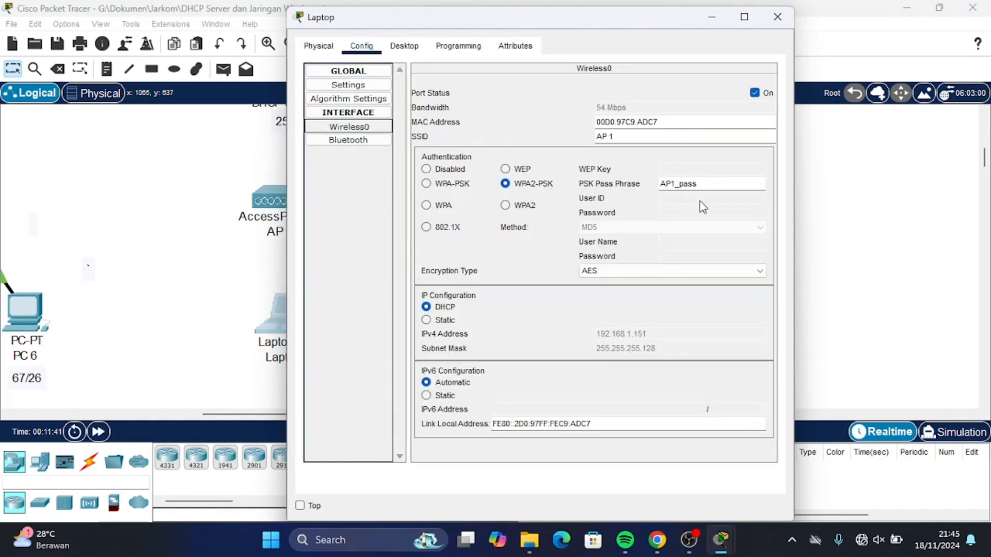
left_click_drag(712, 184, 619, 183)
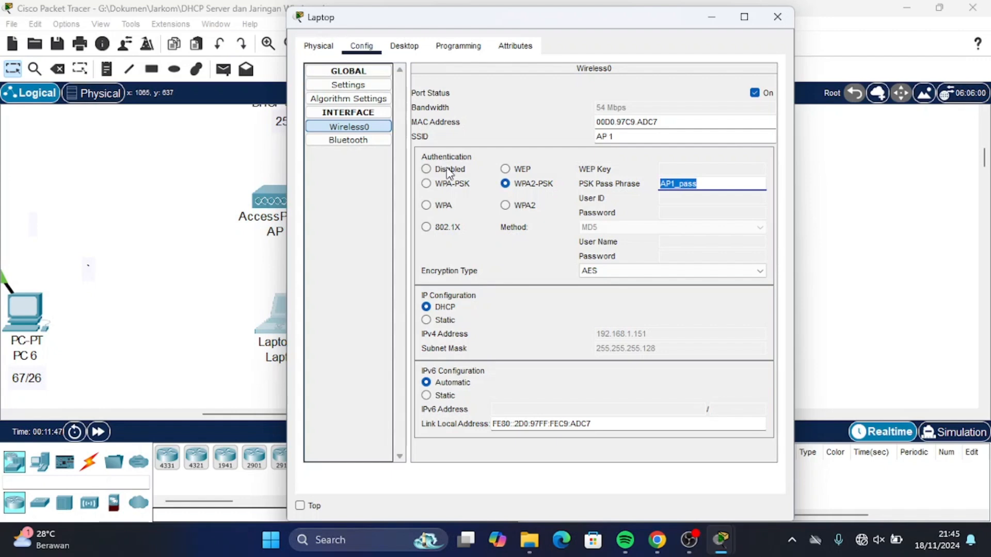
type("123")
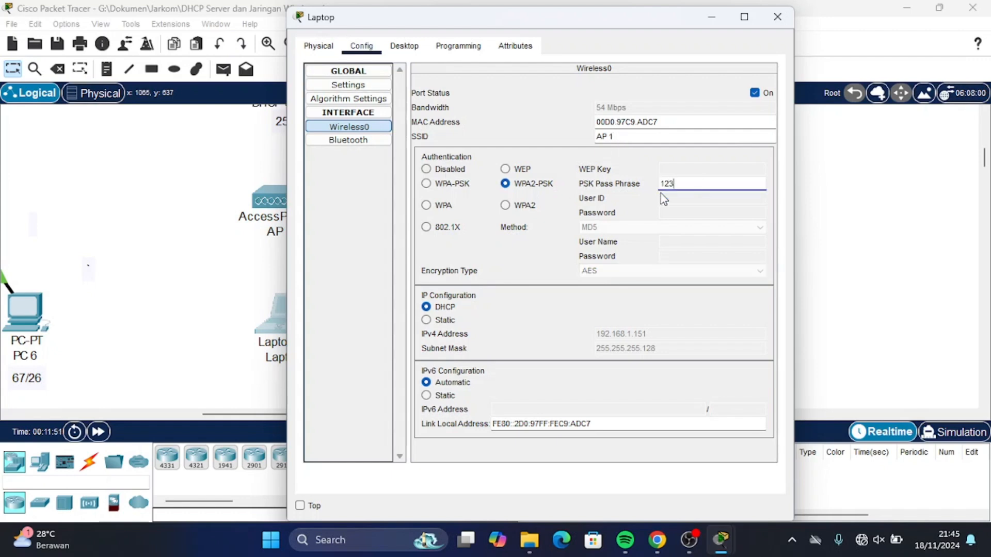
type("45678")
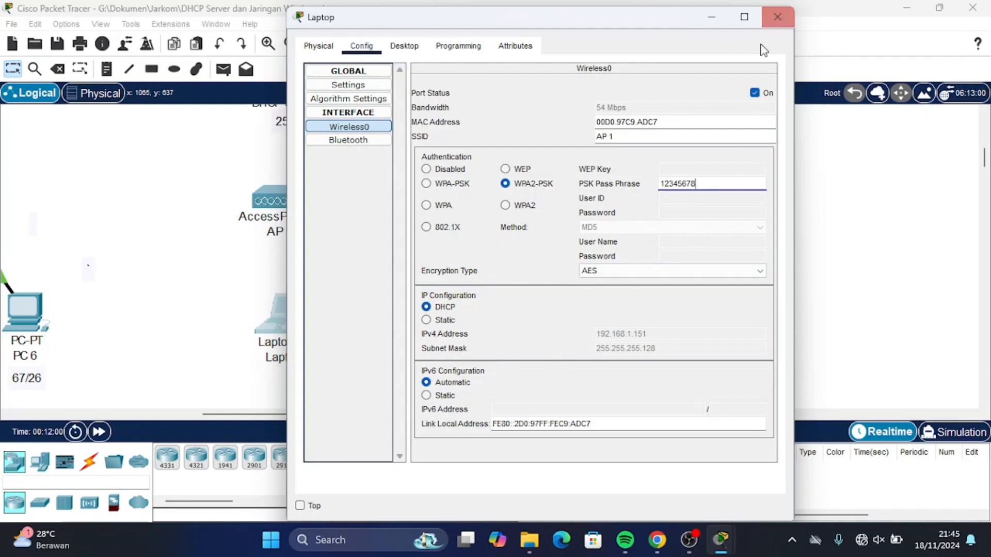
left_click(788, 11)
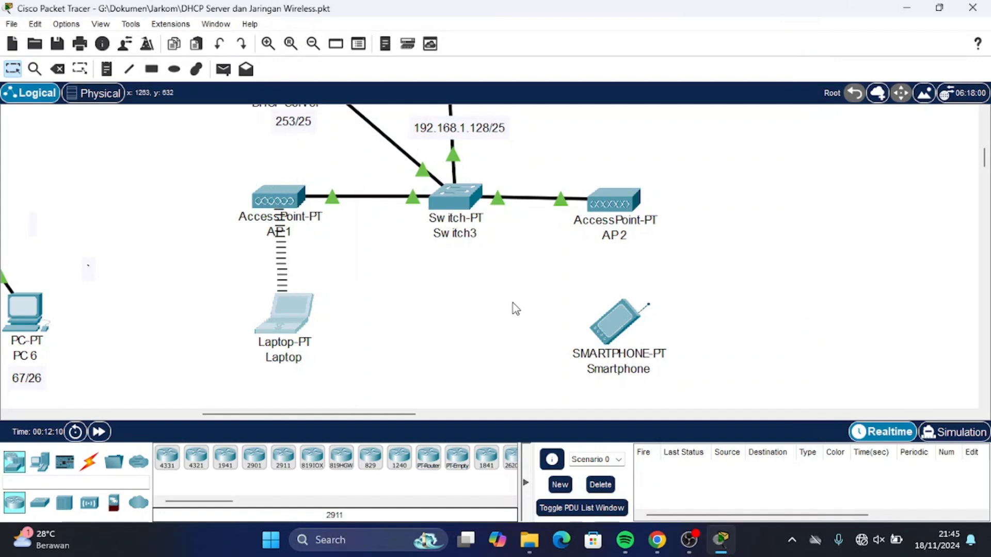
Set the Smartphone's Wireless0 authentication to Disabled.
left_click(613, 320)
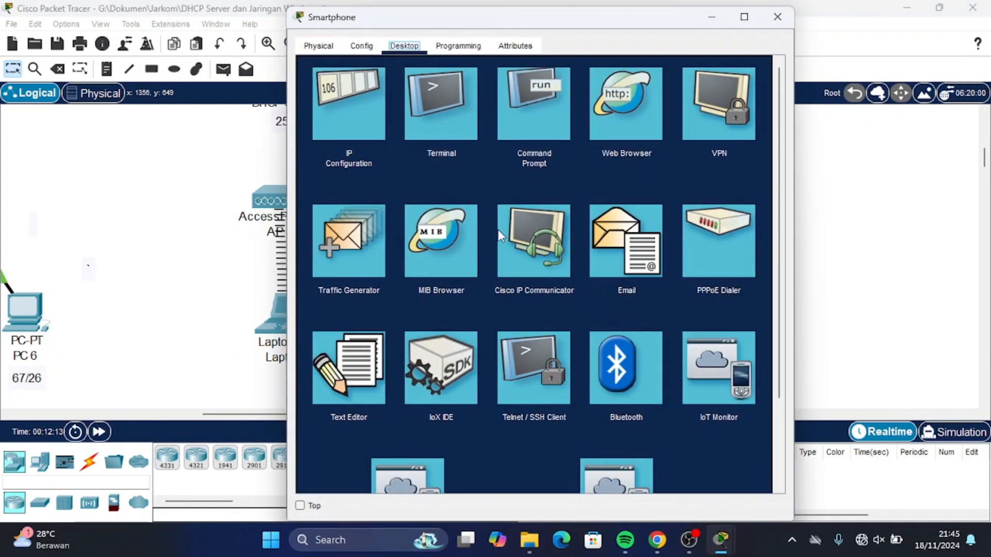
left_click(354, 119)
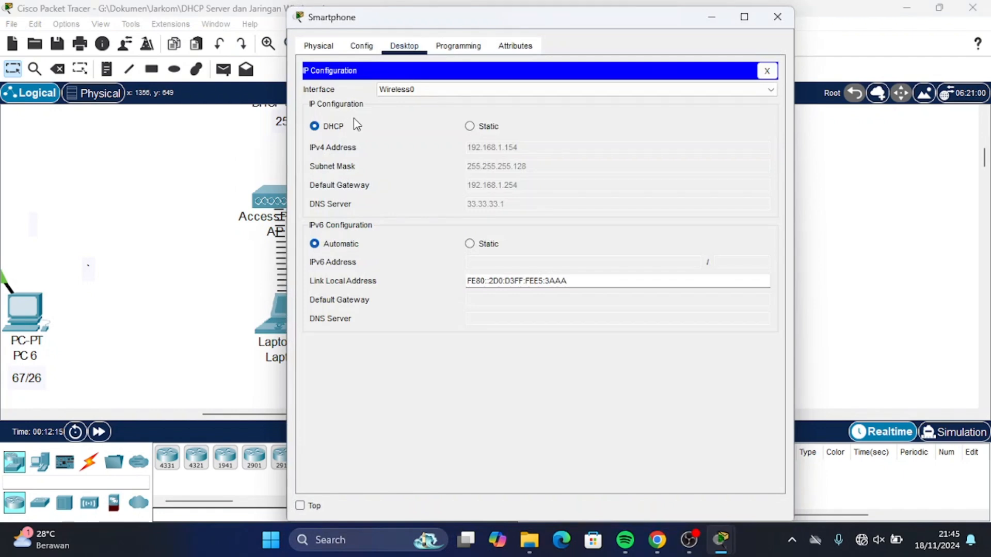
left_click(356, 46)
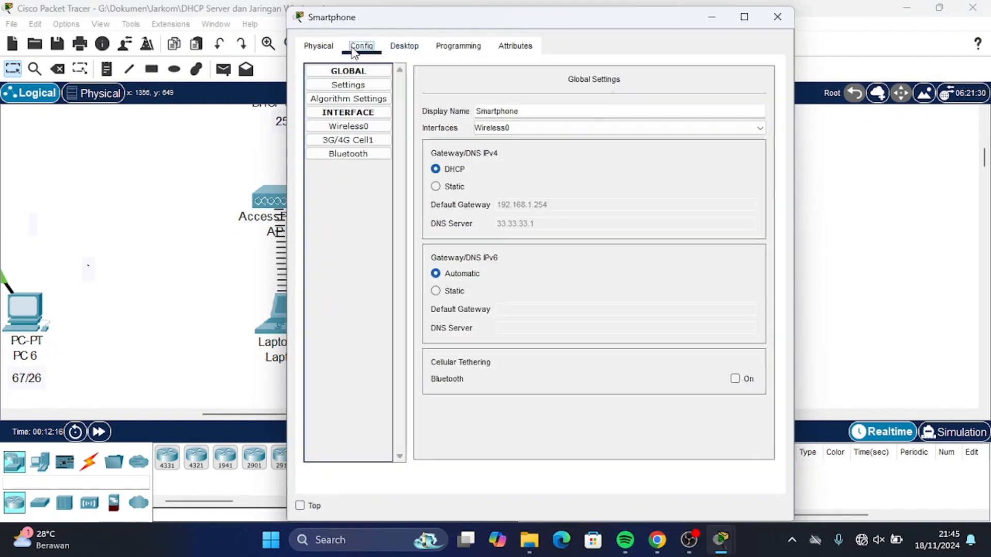
left_click(350, 127)
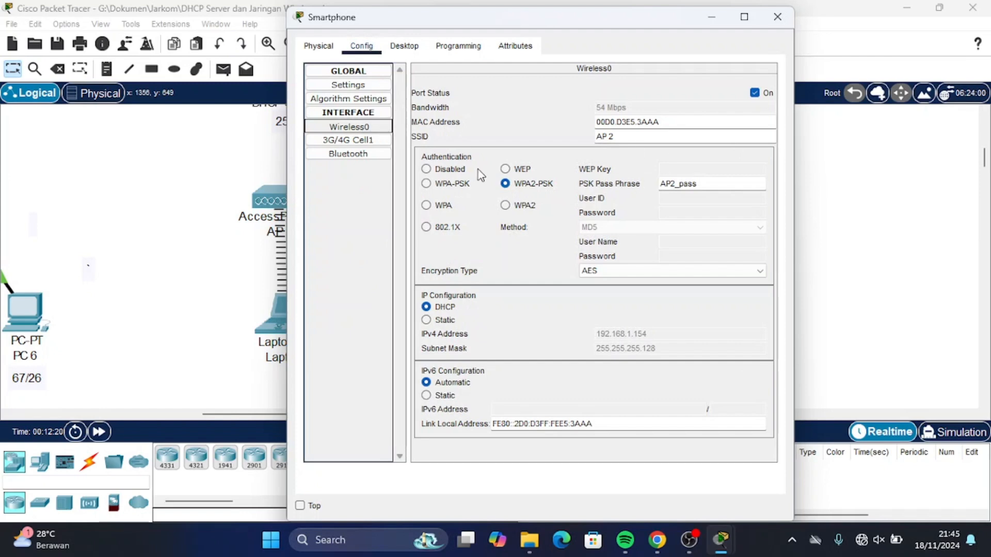
left_click(427, 169)
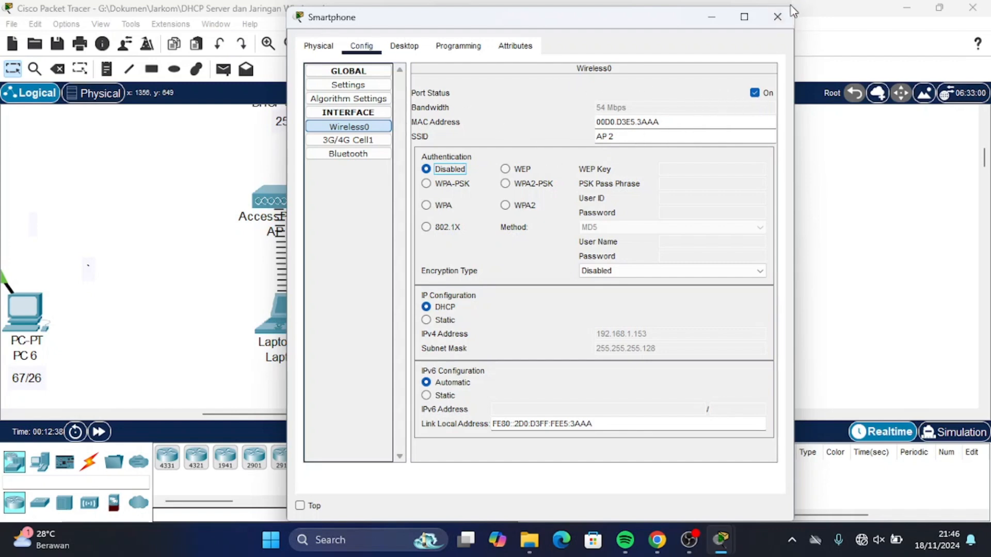
left_click(777, 18)
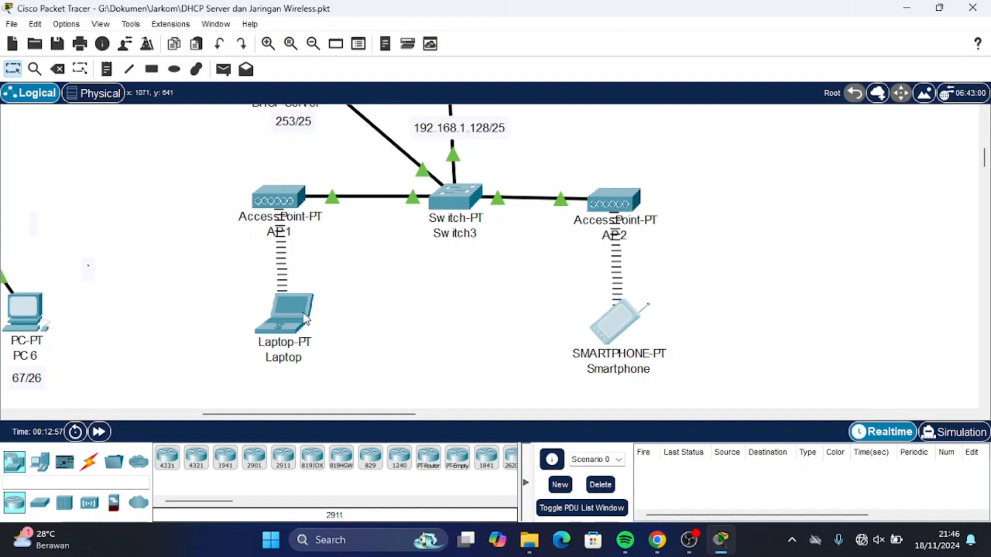
Check that the Smartphone's IP Configuration shows DHCP address 192.168.1.153.
mouse_move(297, 318)
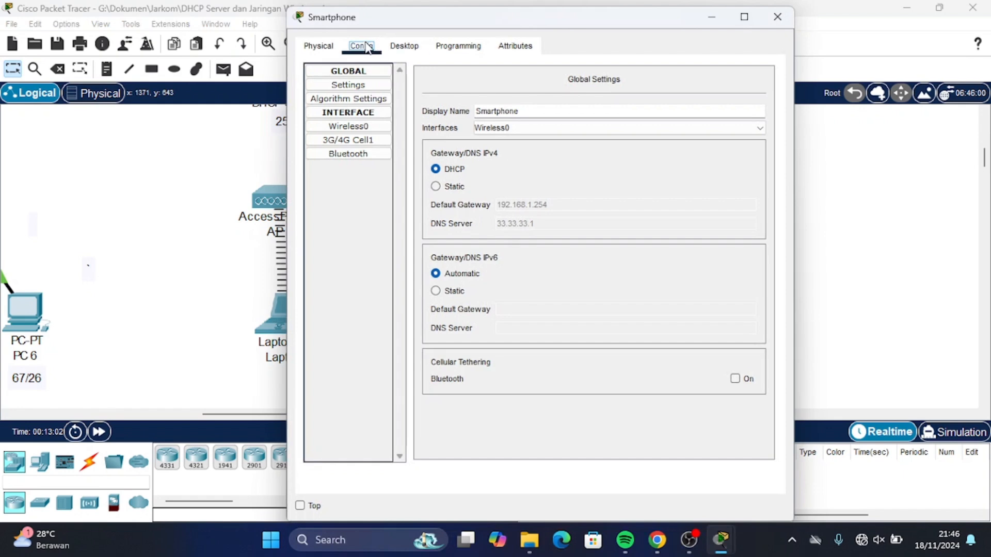
left_click(385, 46)
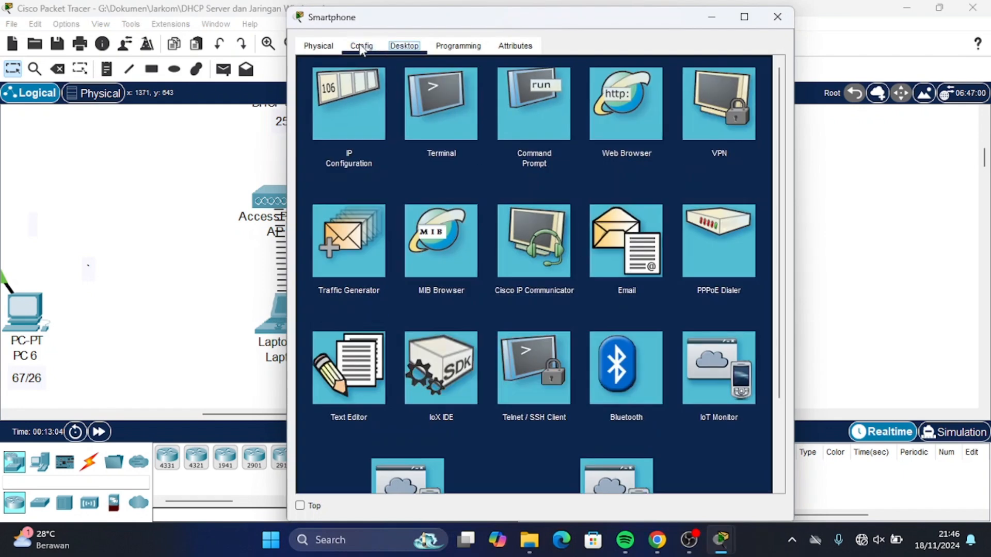
left_click(358, 98)
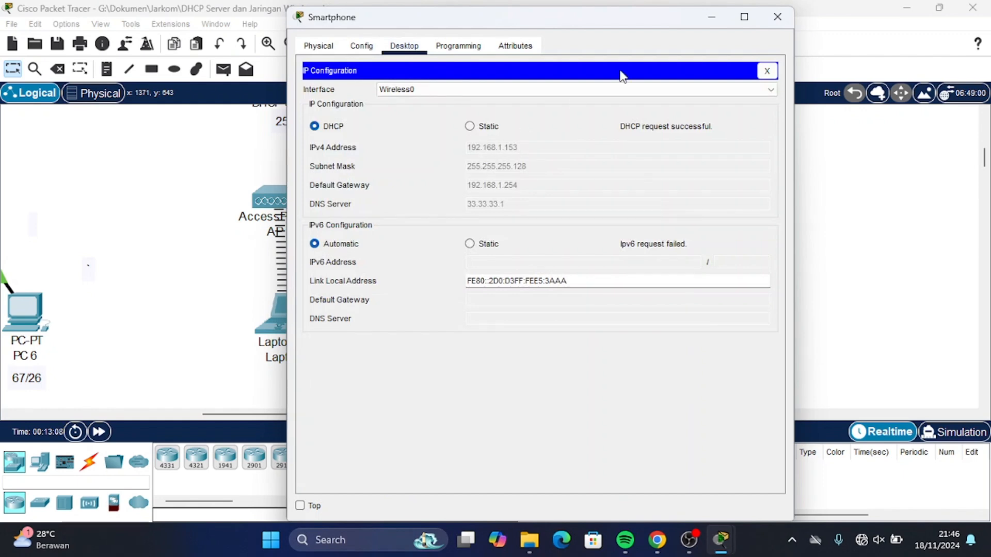
left_click(769, 24)
Verify the Laptop's DHCP address 192.168.1.152, then launch its Command Prompt.
left_click(289, 307)
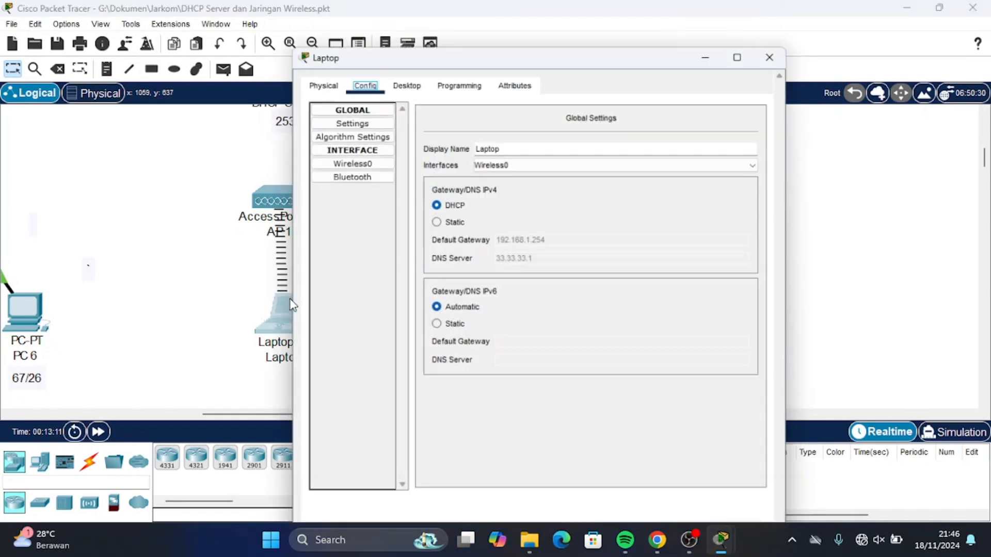
left_click(405, 46)
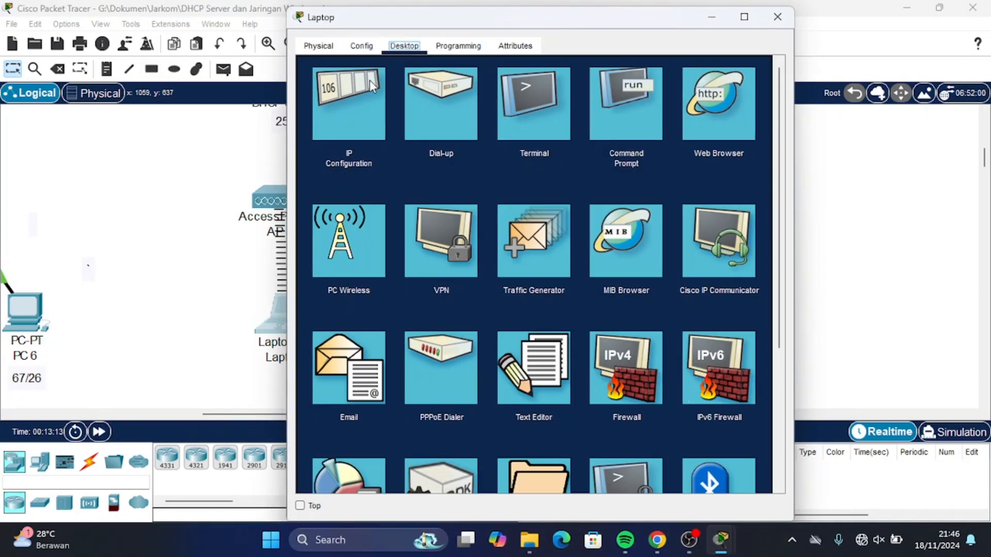
left_click(371, 85)
left_click(393, 48)
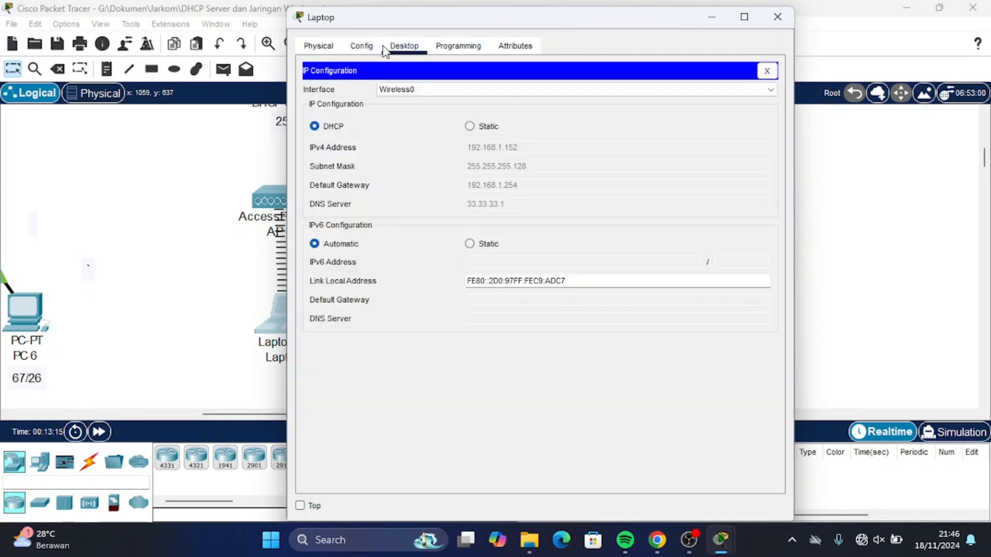
left_click(770, 74)
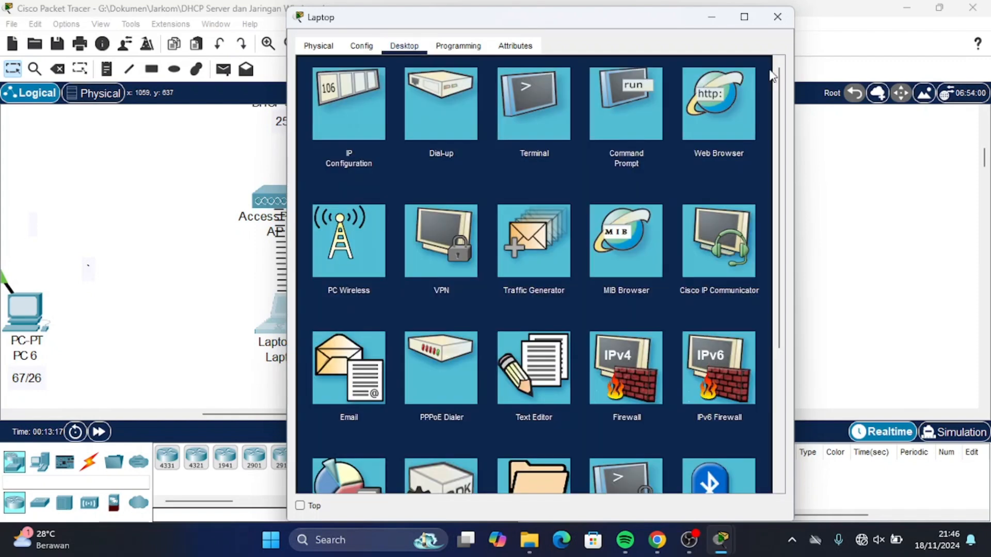
left_click(620, 104)
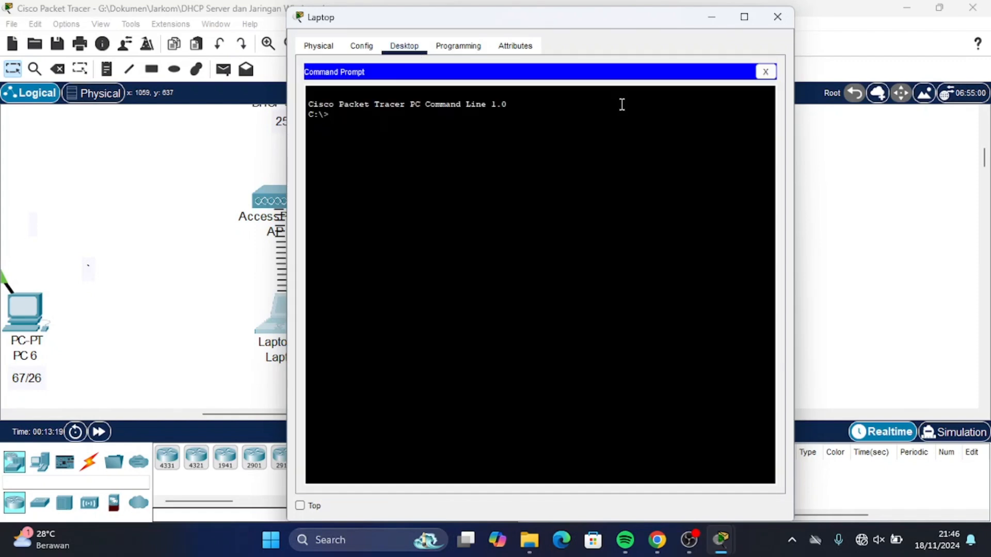
Run ping 192.168.1.153 from the Laptop's Command Prompt (4/4 replies, 0% loss), then close the Laptop window.
type("ping 192.1")
type("68.1.153")
key("Return")
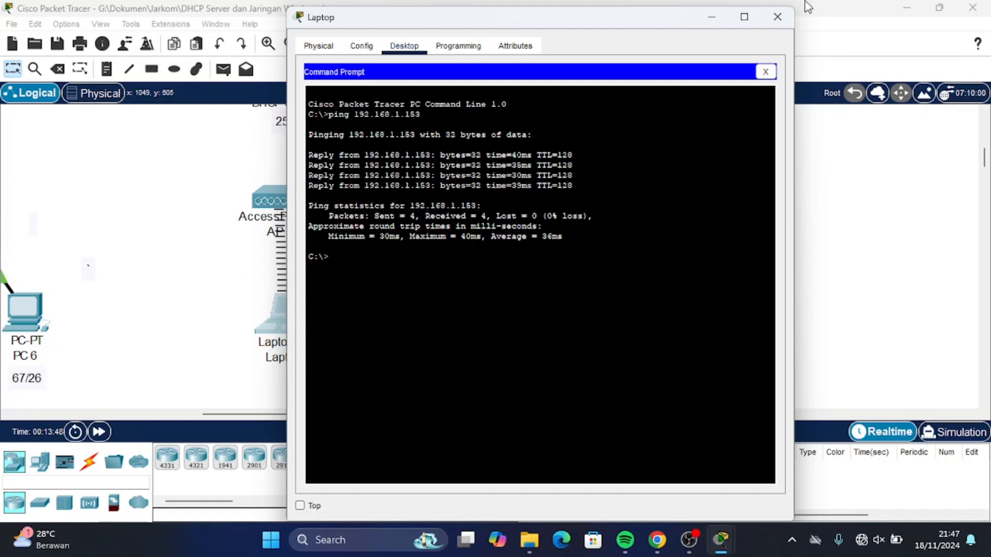
left_click(777, 17)
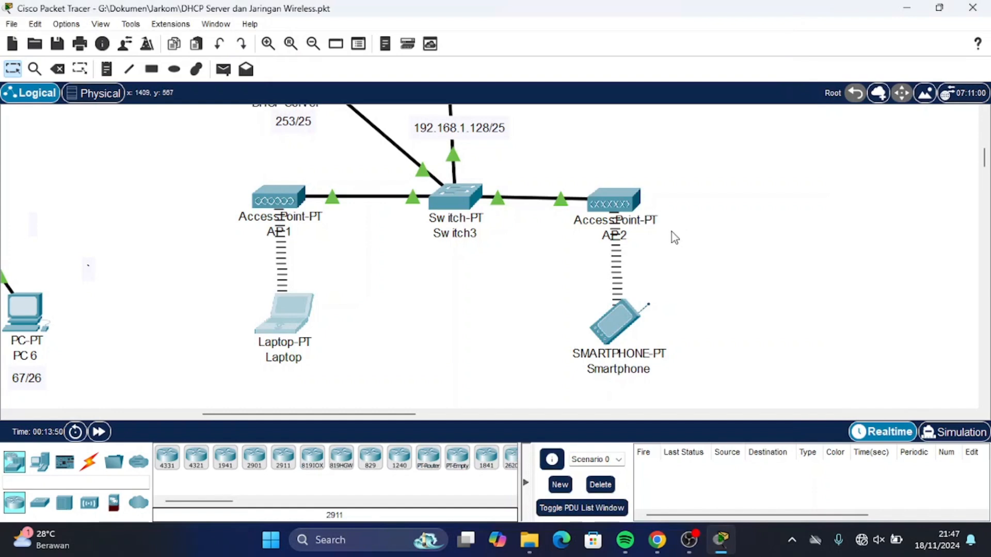
scroll(672, 231, "down", 5)
scroll(671, 231, "up", 2)
scroll(671, 231, "up", 2)
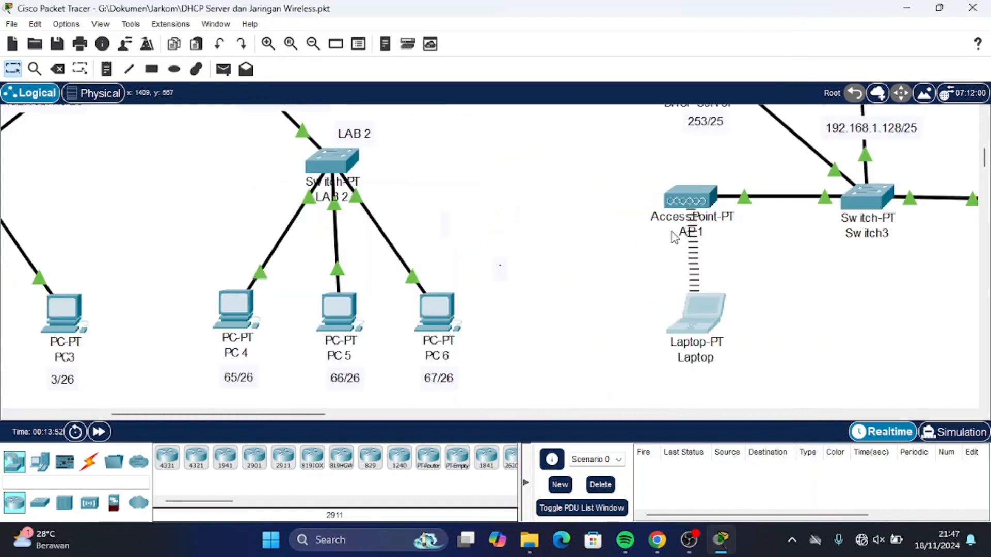
scroll(671, 231, "down", 2)
scroll(671, 231, "left", 2)
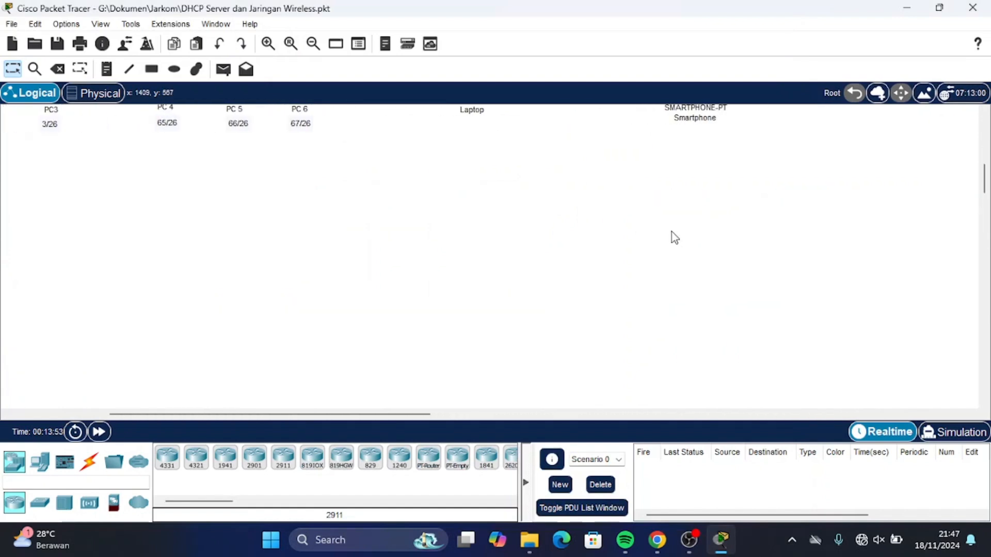
scroll(670, 232, "up", 2)
scroll(671, 232, "up", 4)
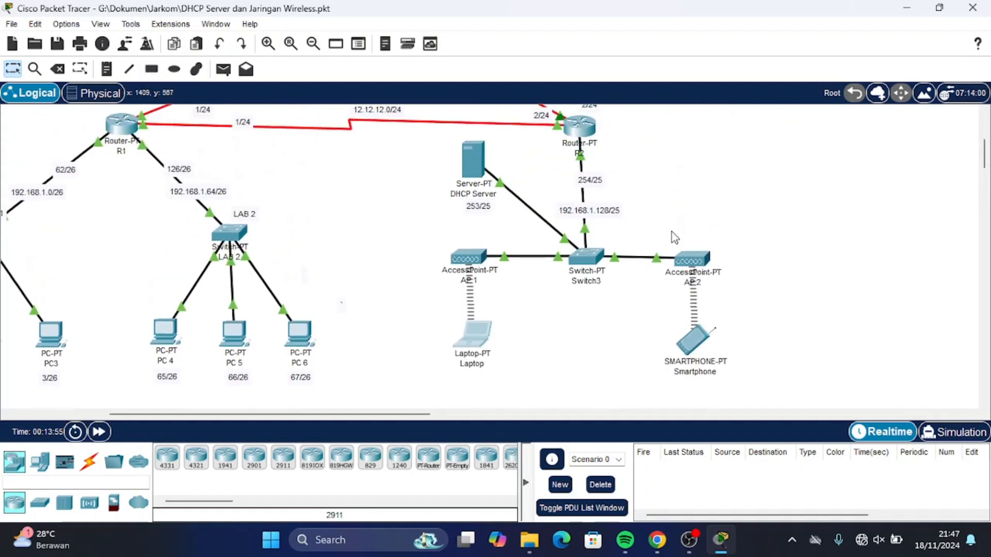
scroll(671, 232, "left", 1)
scroll(671, 231, "left", 1)
scroll(671, 231, "up", 2)
scroll(670, 231, "left", 2)
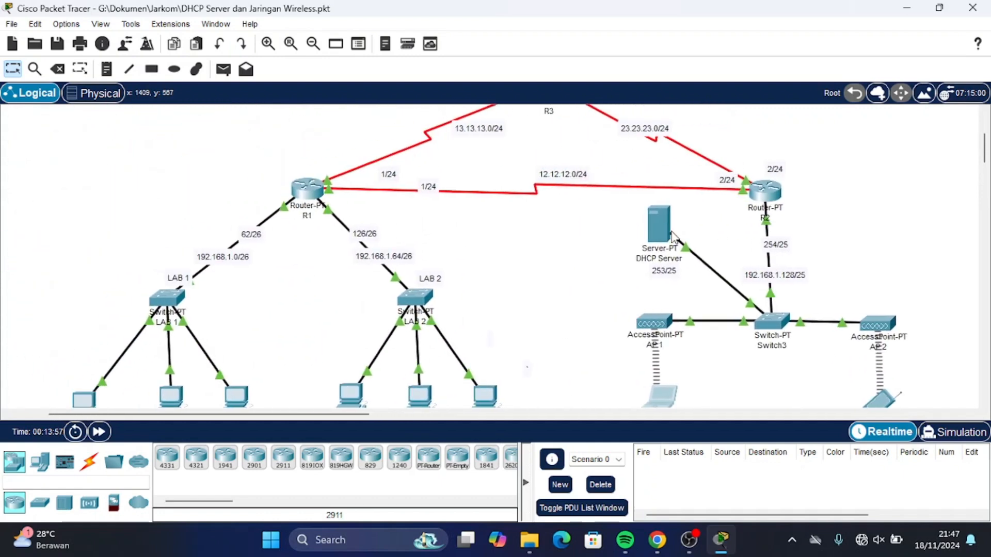
scroll(671, 233, "up", 2)
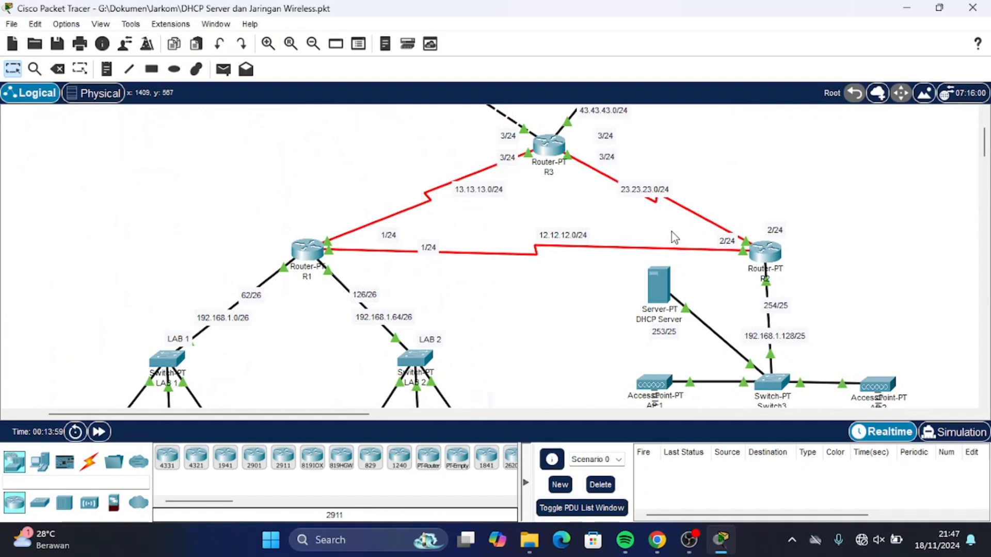